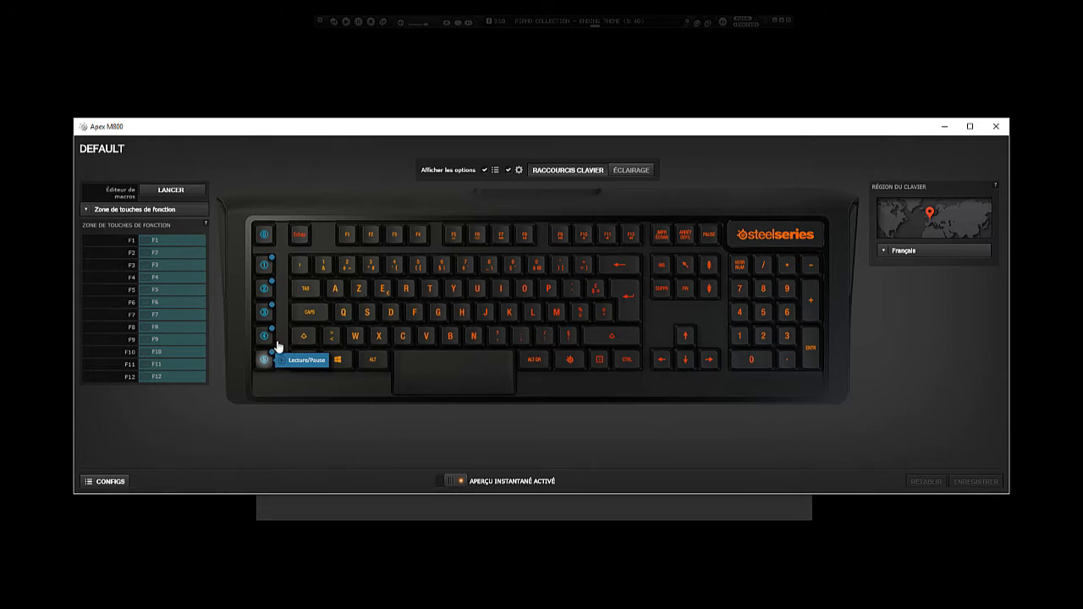
- Open the assignment options of macro key 1 and view its Par défaut choice
click(269, 271)
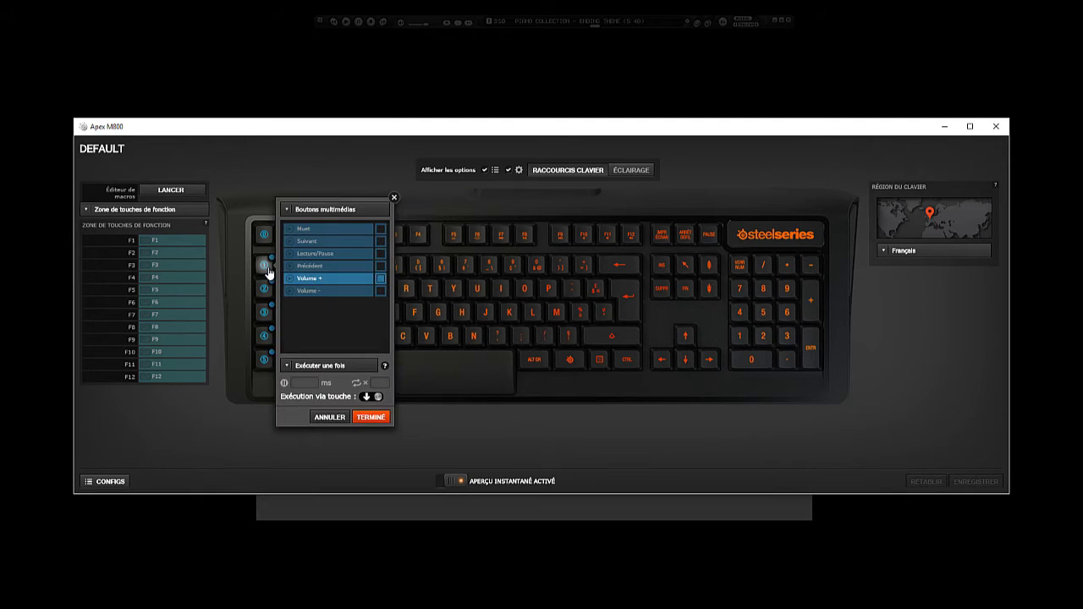
click(335, 210)
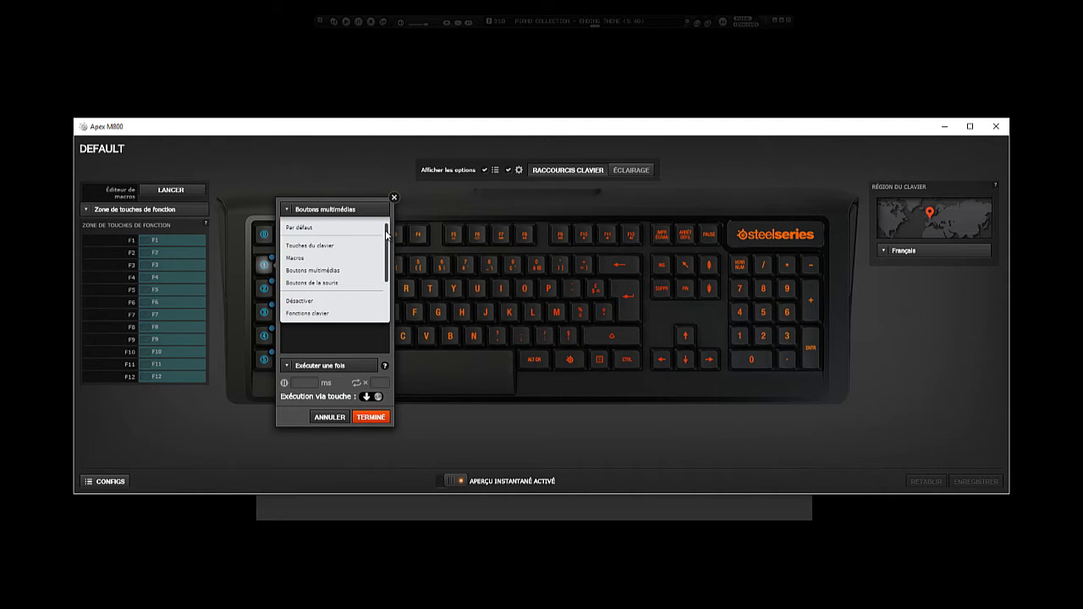
click(349, 229)
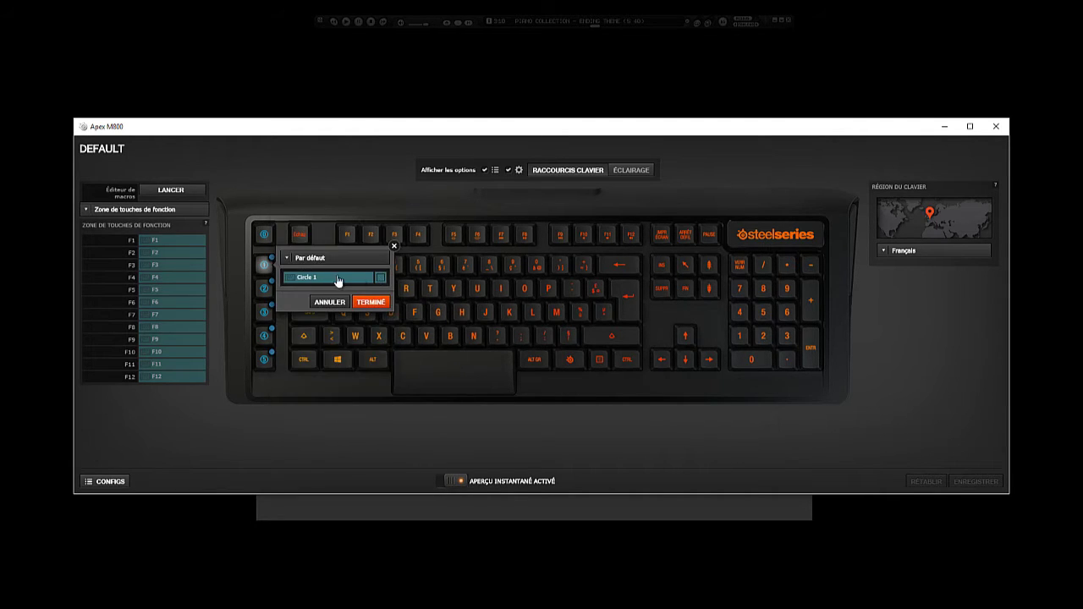
click(267, 265)
click(268, 267)
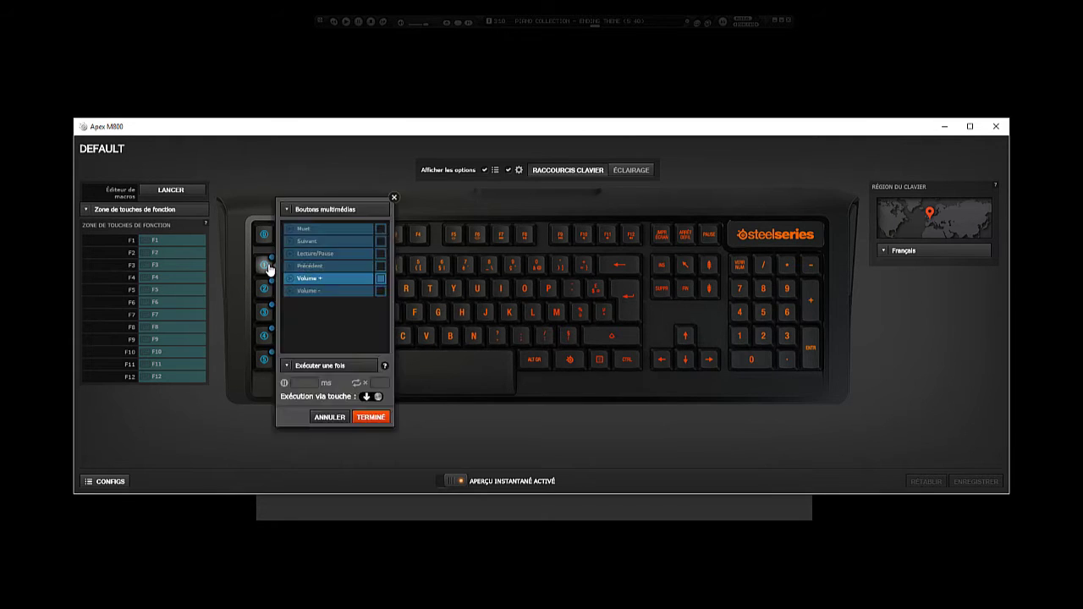
click(269, 266)
click(268, 263)
- Examine the Touches du clavier assignments for macro key 1, including the Symboles and Fonction categories
click(334, 210)
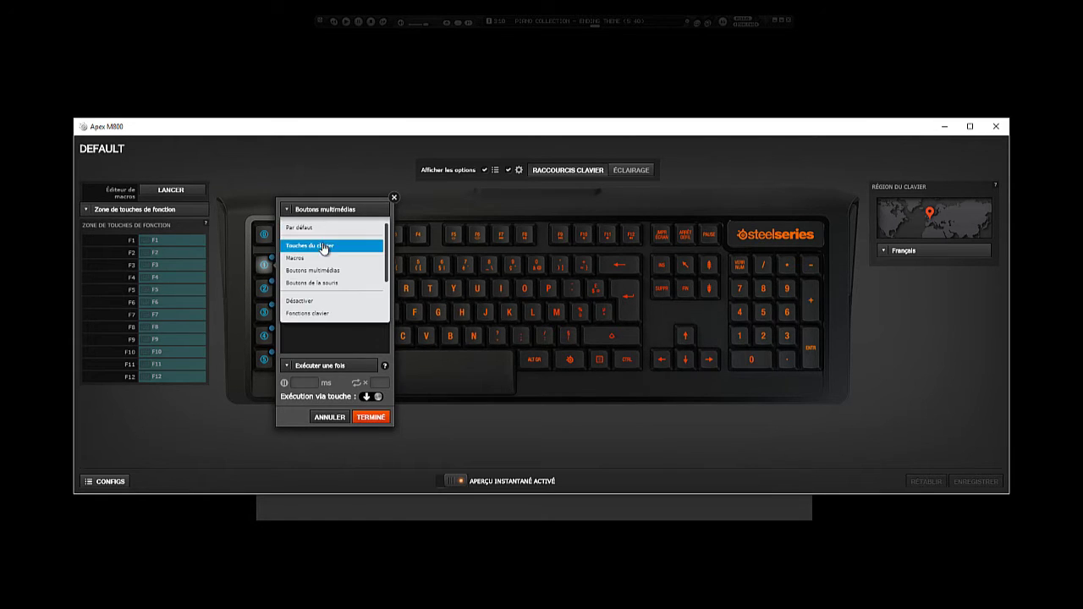
click(323, 247)
click(362, 253)
click(354, 251)
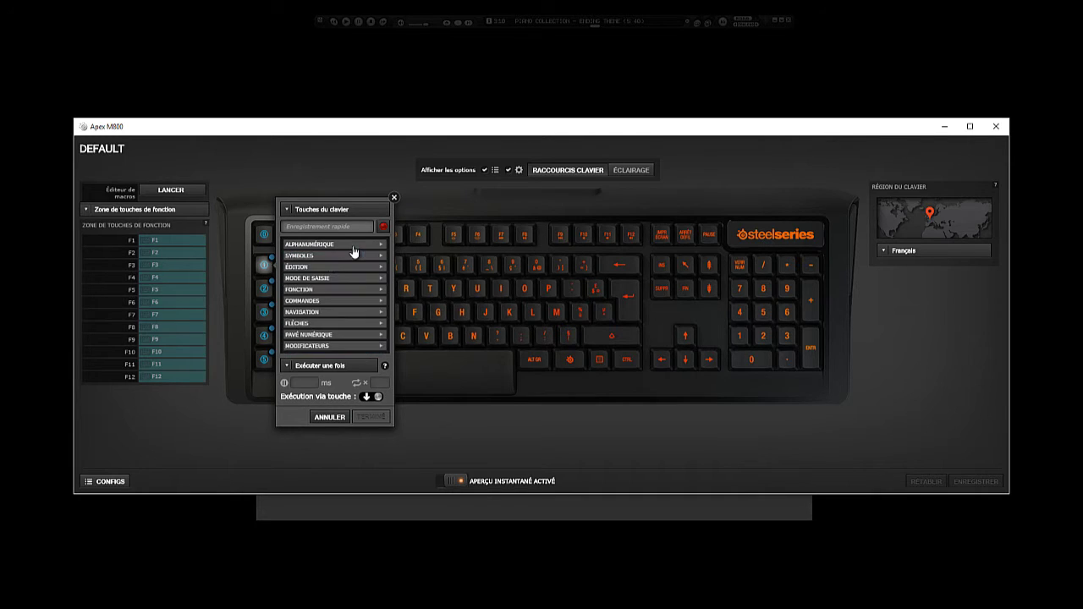
click(327, 256)
click(321, 257)
click(315, 290)
click(315, 291)
- Examine the Macros, Boutons multimédias and Boutons de la souris assignments offered for macro key 1
click(332, 211)
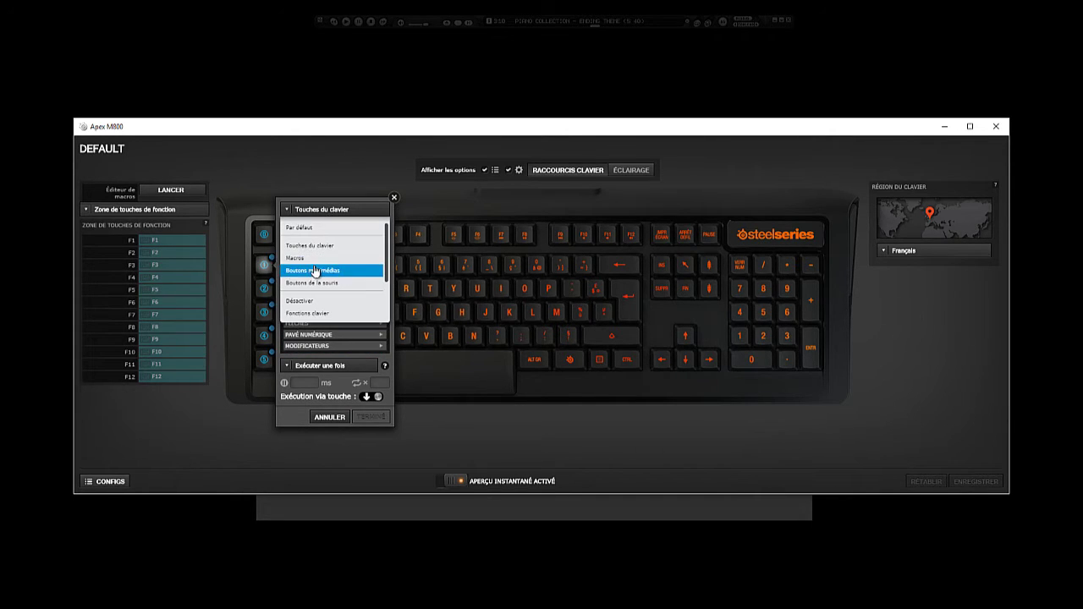
click(296, 257)
click(332, 209)
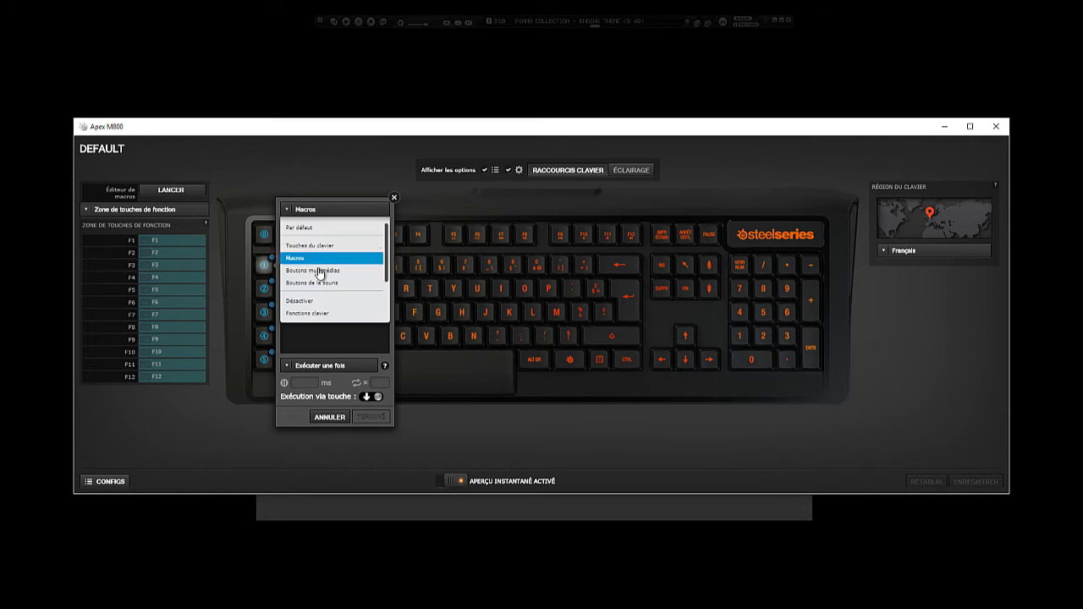
click(318, 271)
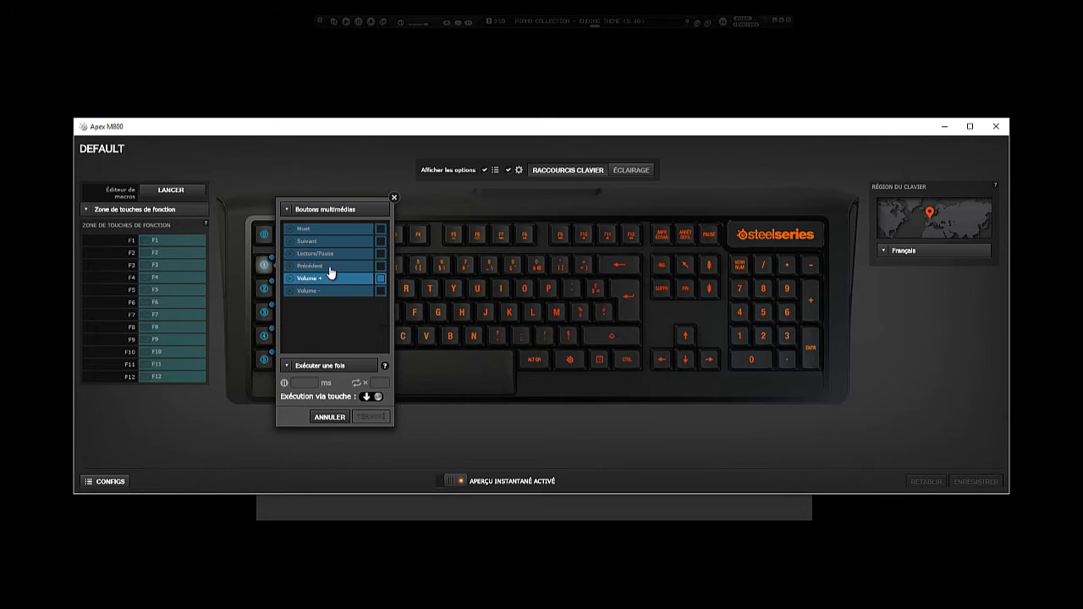
click(330, 209)
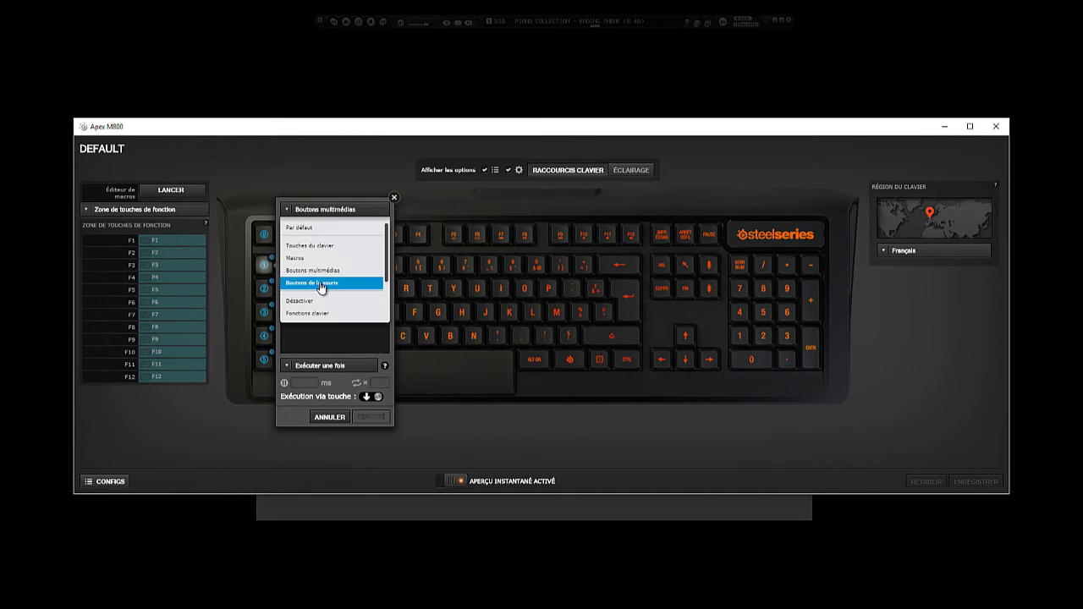
click(321, 285)
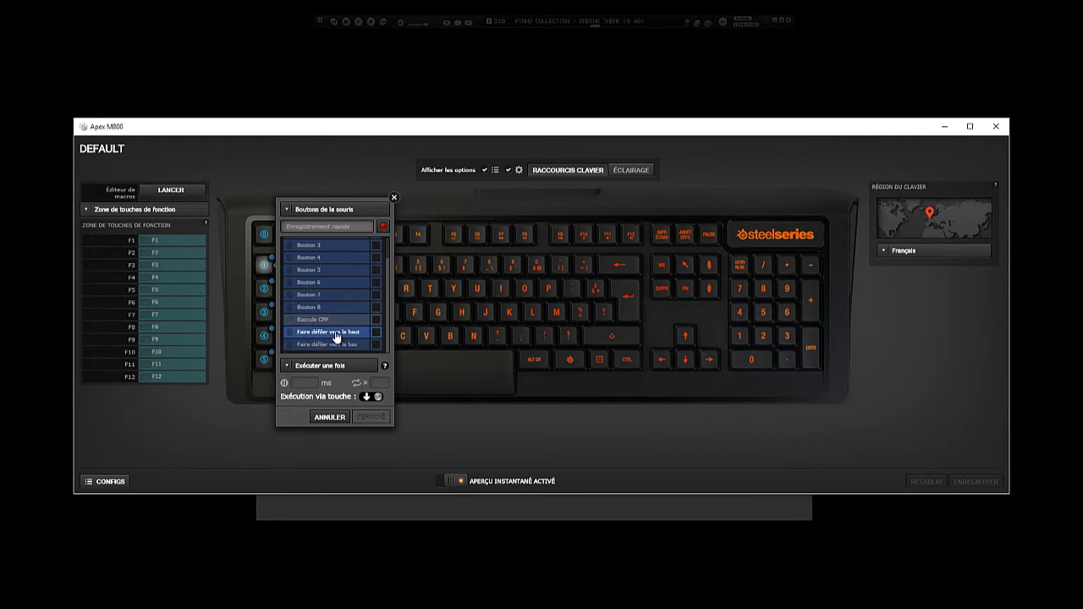
- Examine the Fonctions clavier, Lancer l'application and Lancer Configuration assignment types for macro key 1
click(341, 211)
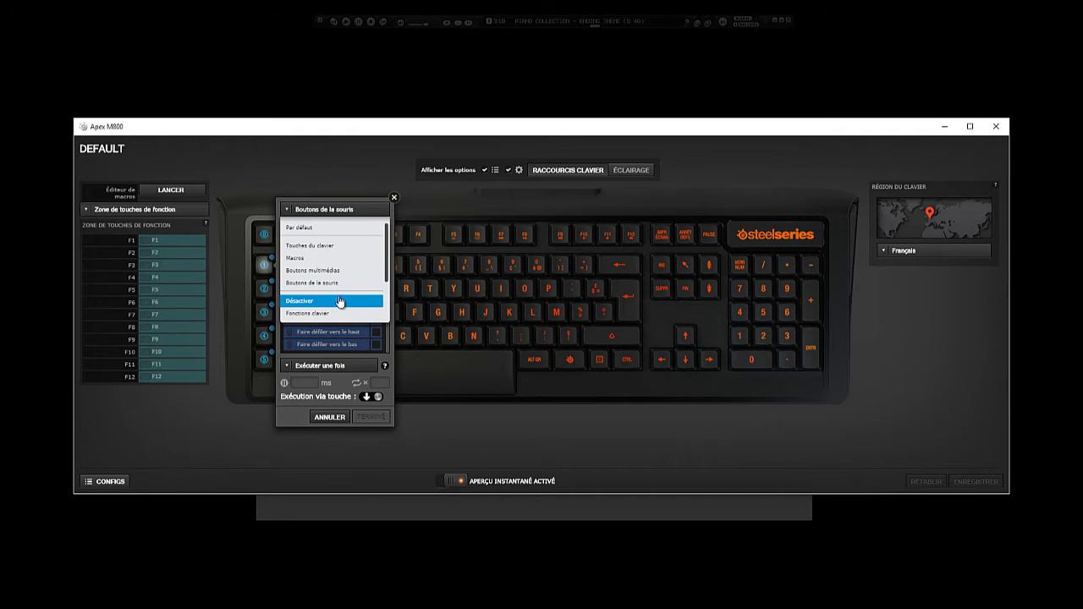
scroll(319, 313, down, 1)
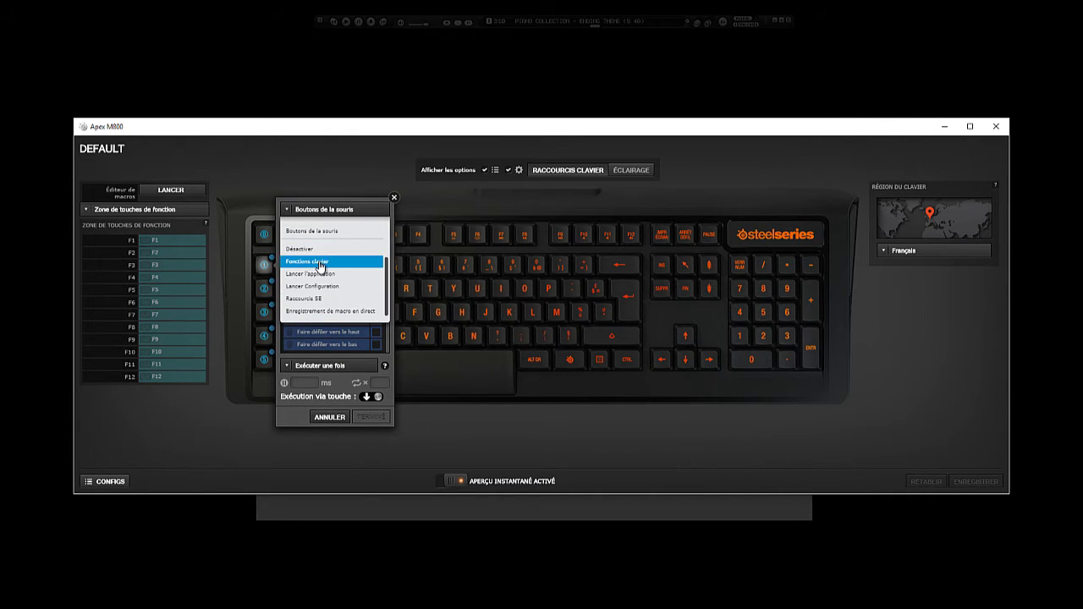
click(322, 265)
click(339, 212)
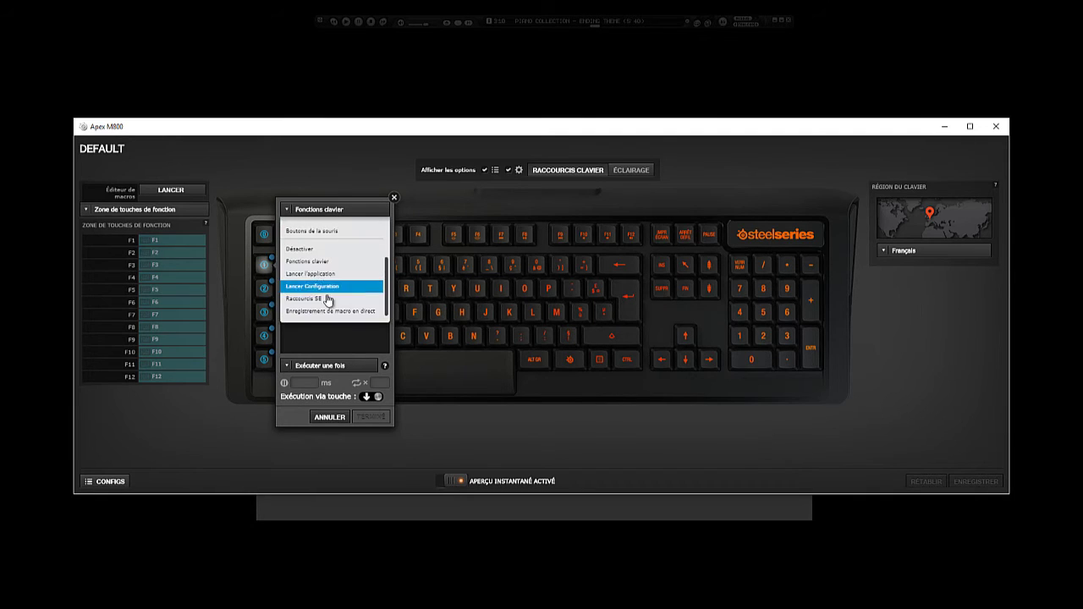
click(325, 279)
click(335, 211)
click(327, 279)
- Examine the Raccourcis SE assignments for macro key 1, covering the common and Mac OS shortcut groups
click(325, 212)
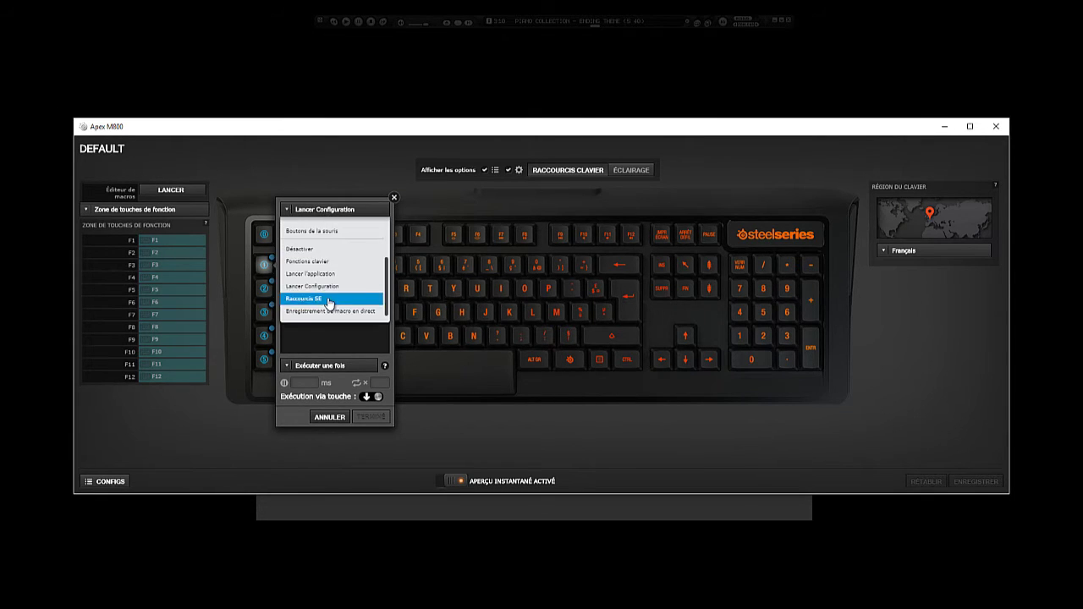
click(329, 302)
click(328, 230)
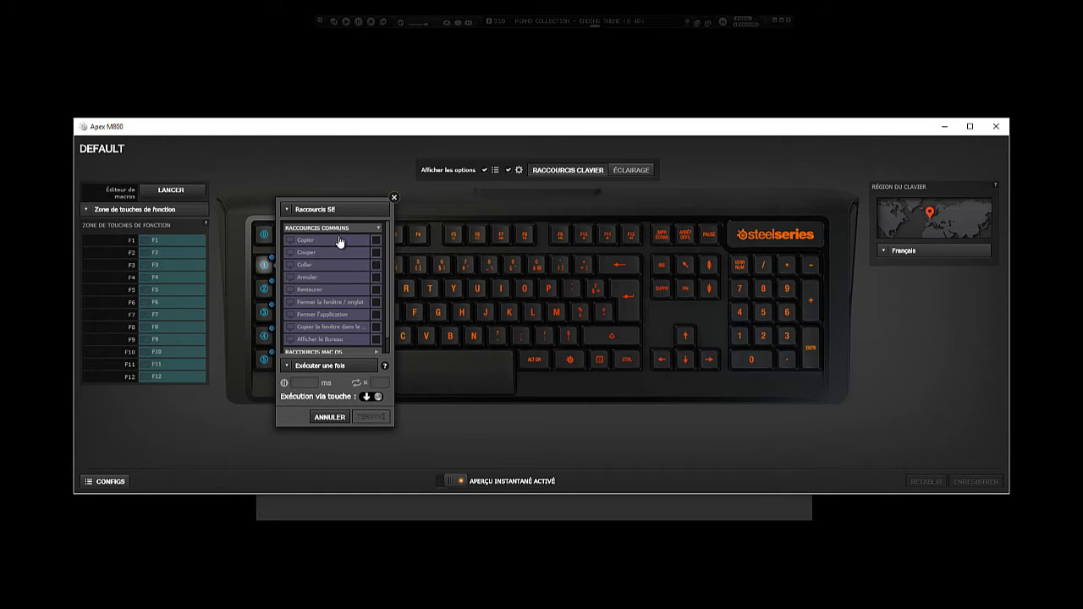
click(337, 230)
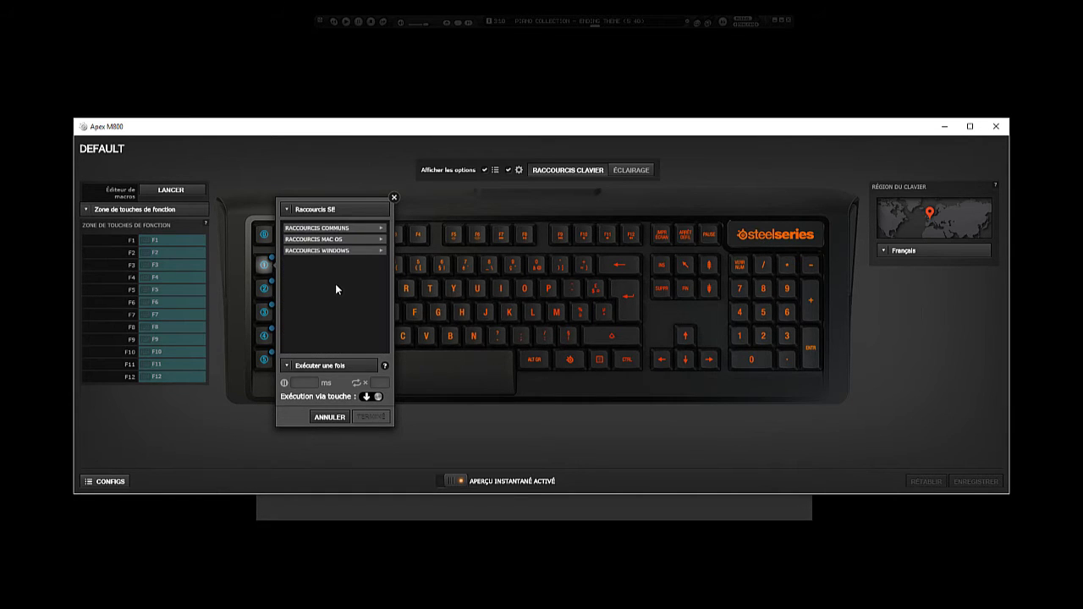
click(330, 241)
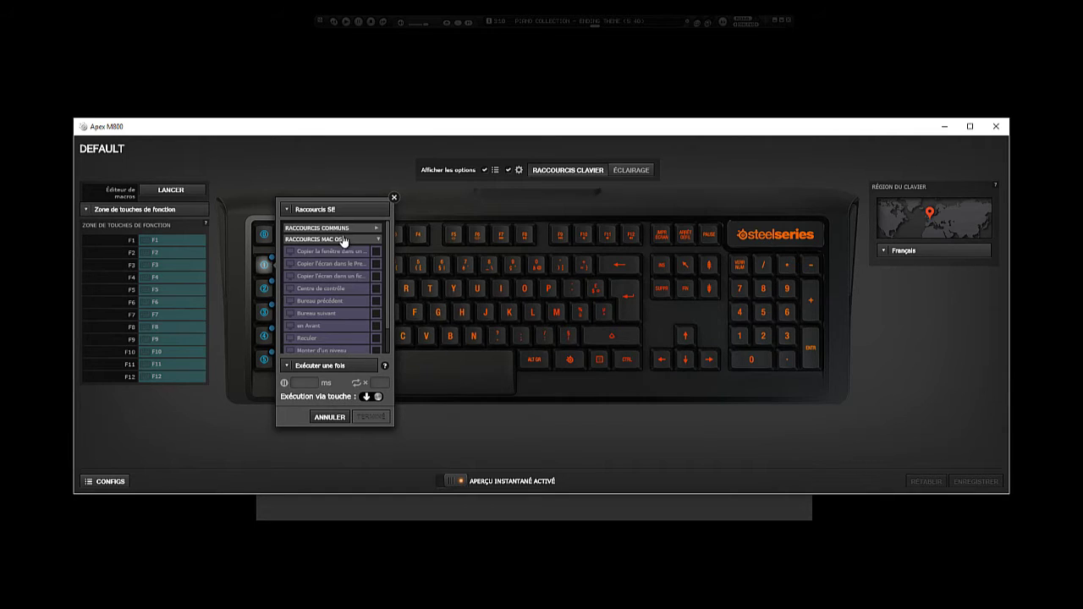
click(343, 241)
- View the macro editor from the Macros assignments of macro key 1, and close it without assigning anything
click(338, 213)
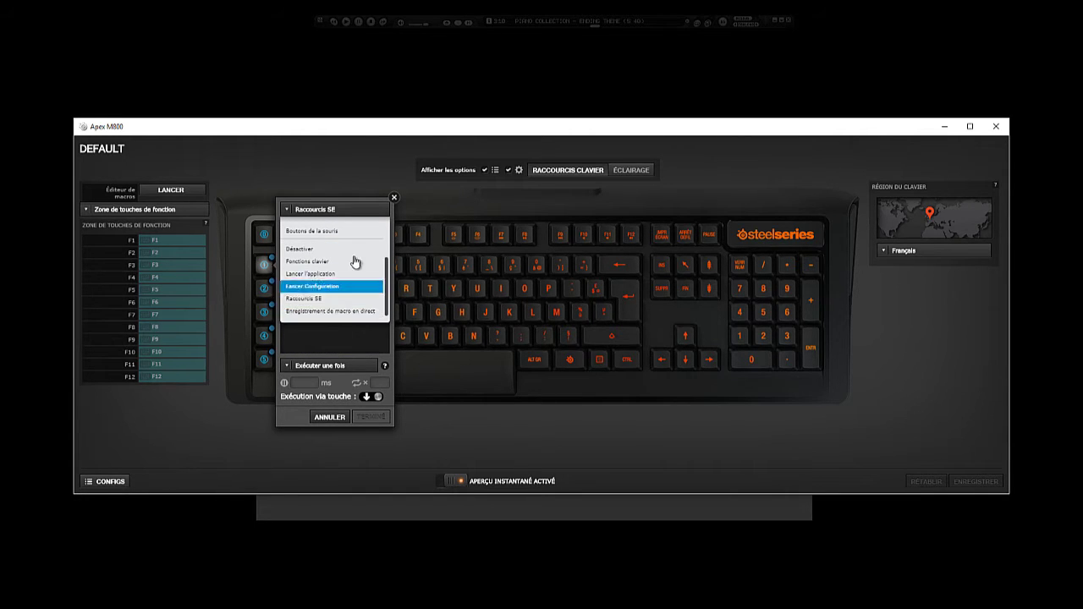
click(382, 210)
click(374, 212)
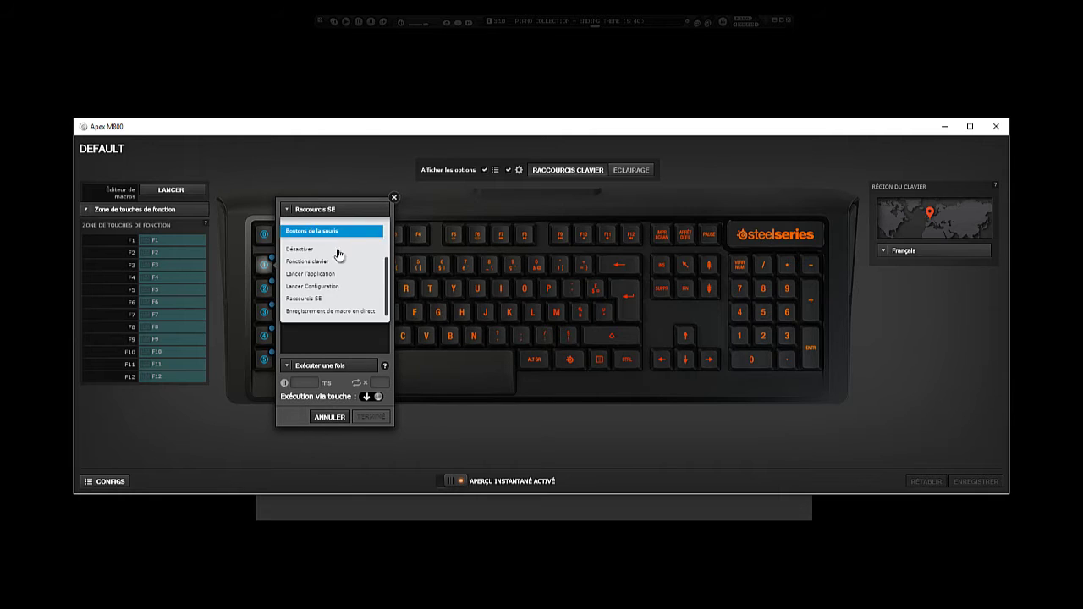
scroll(339, 246, up, 2)
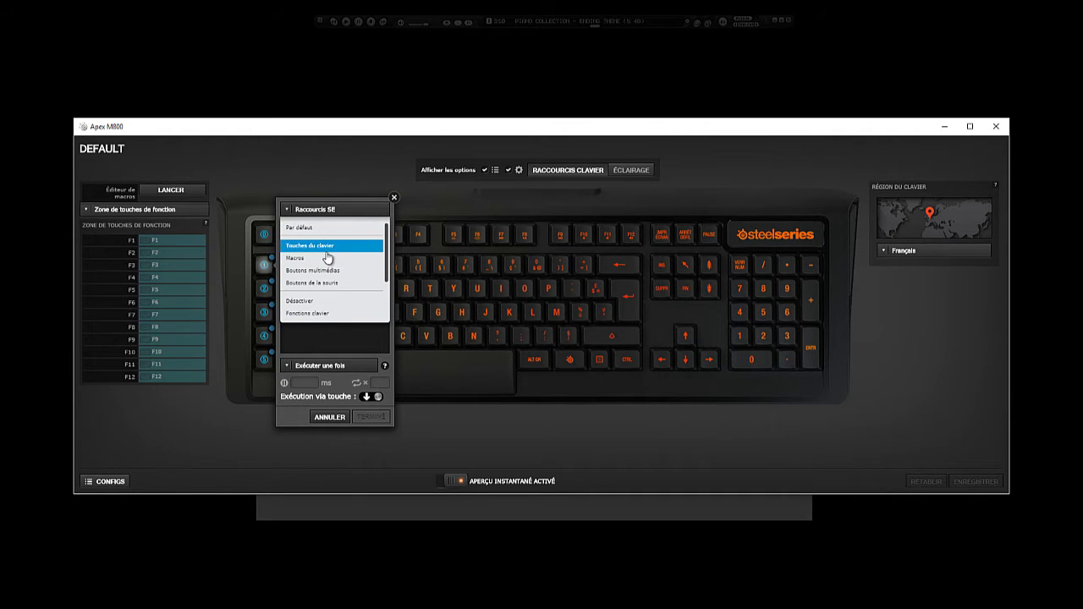
click(322, 258)
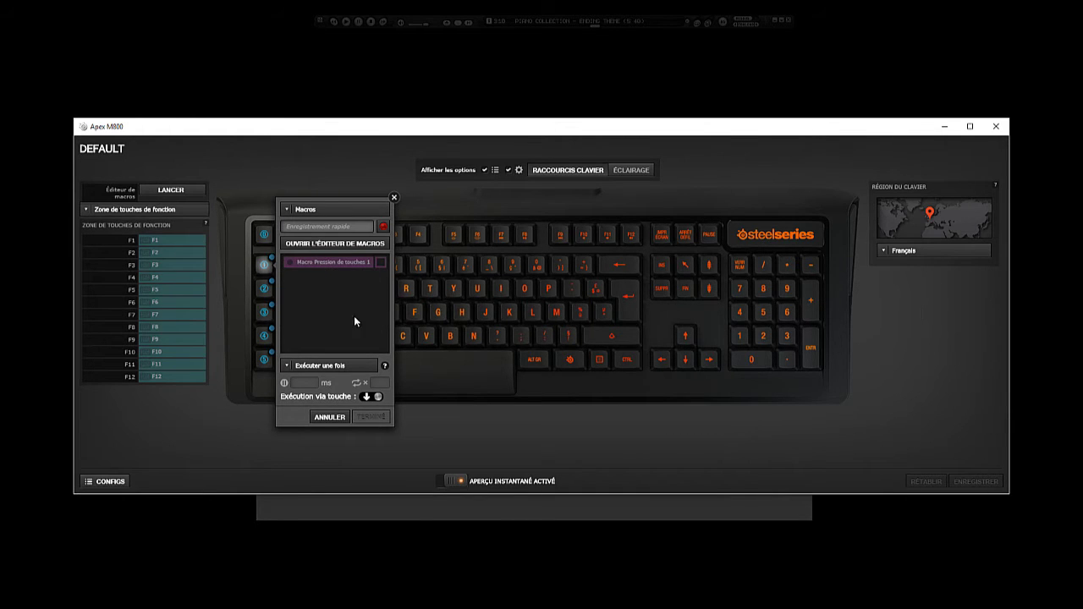
click(347, 243)
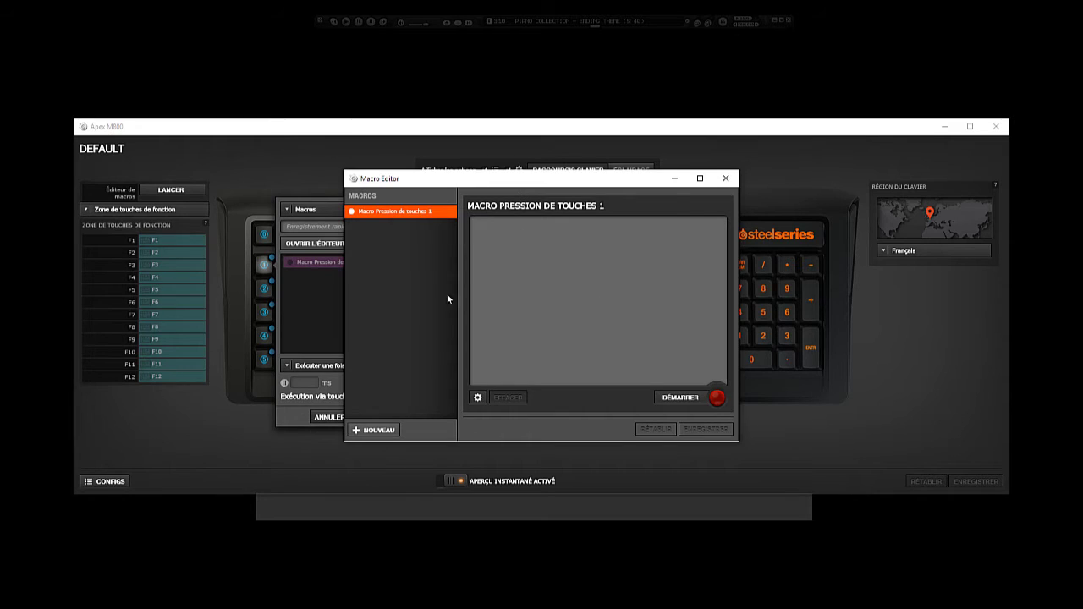
click(728, 179)
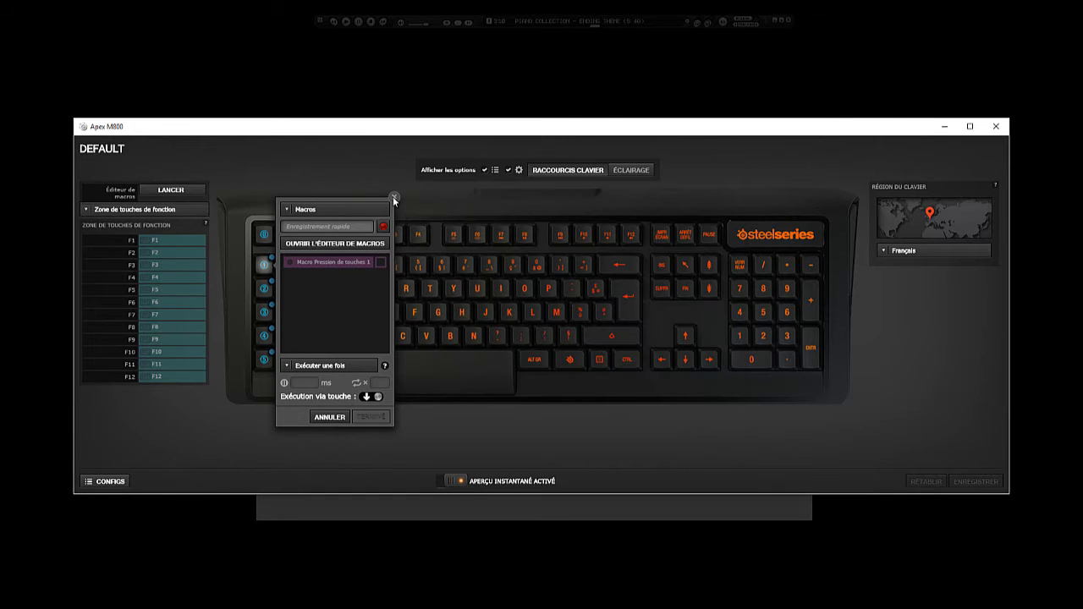
click(393, 203)
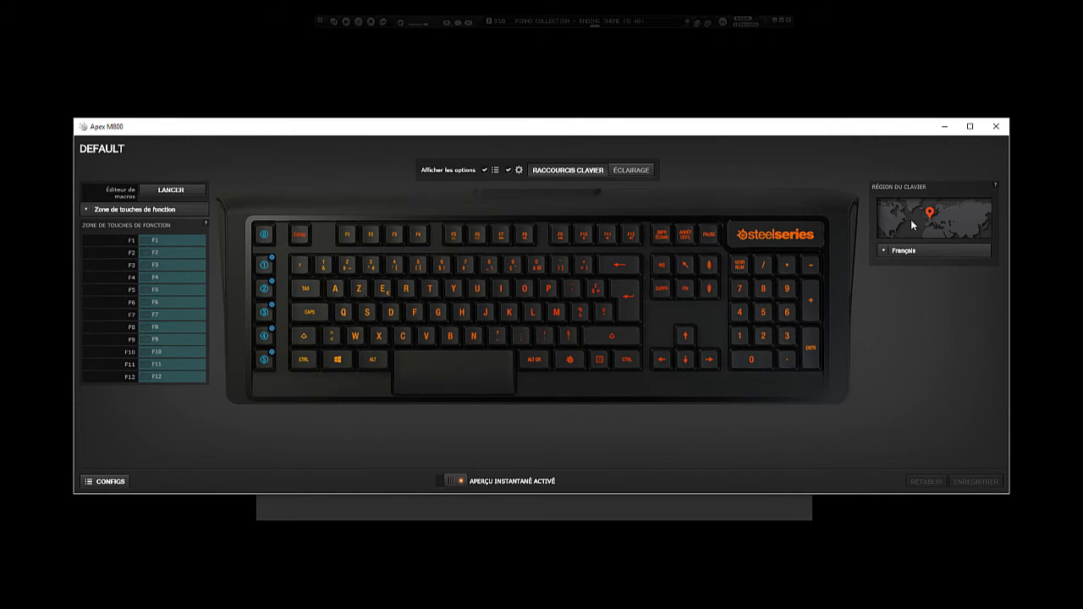
- Look through the available keyboard region languages and keep Français
click(955, 251)
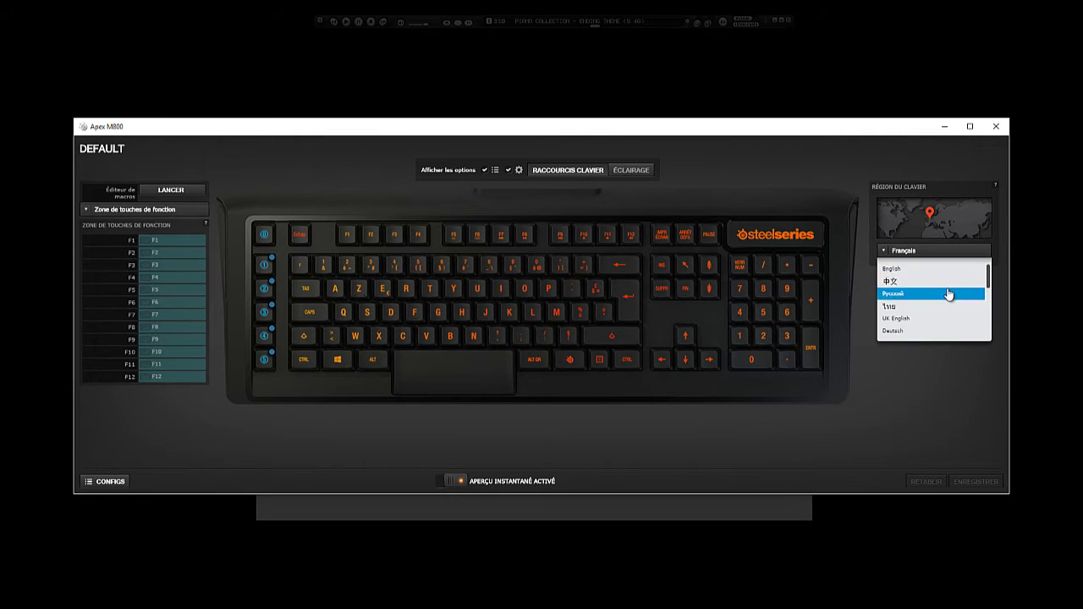
scroll(949, 300, down, 3)
scroll(949, 308, up, 5)
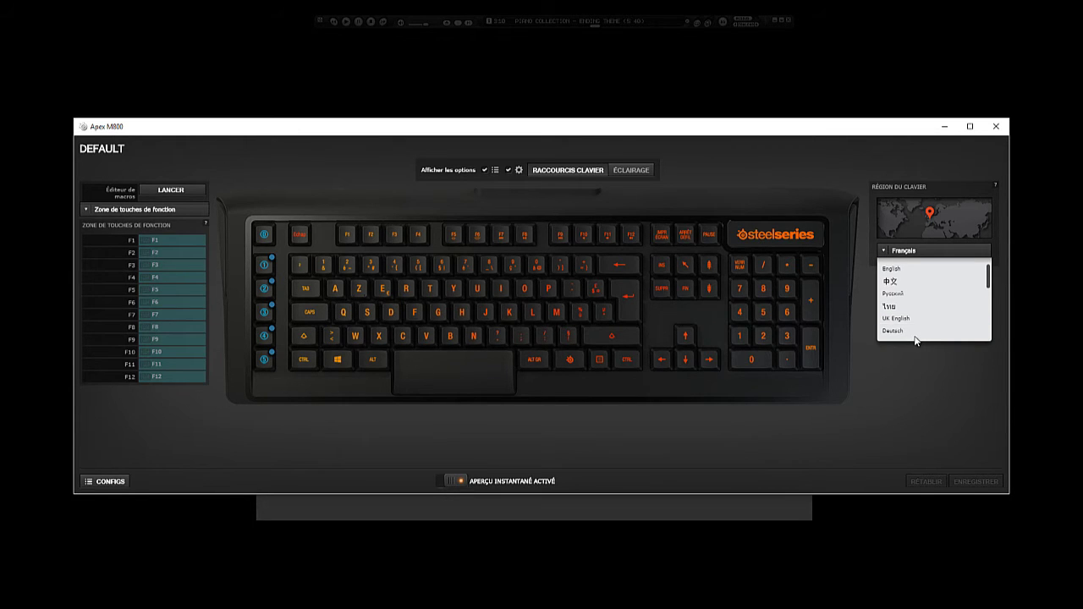
click(862, 298)
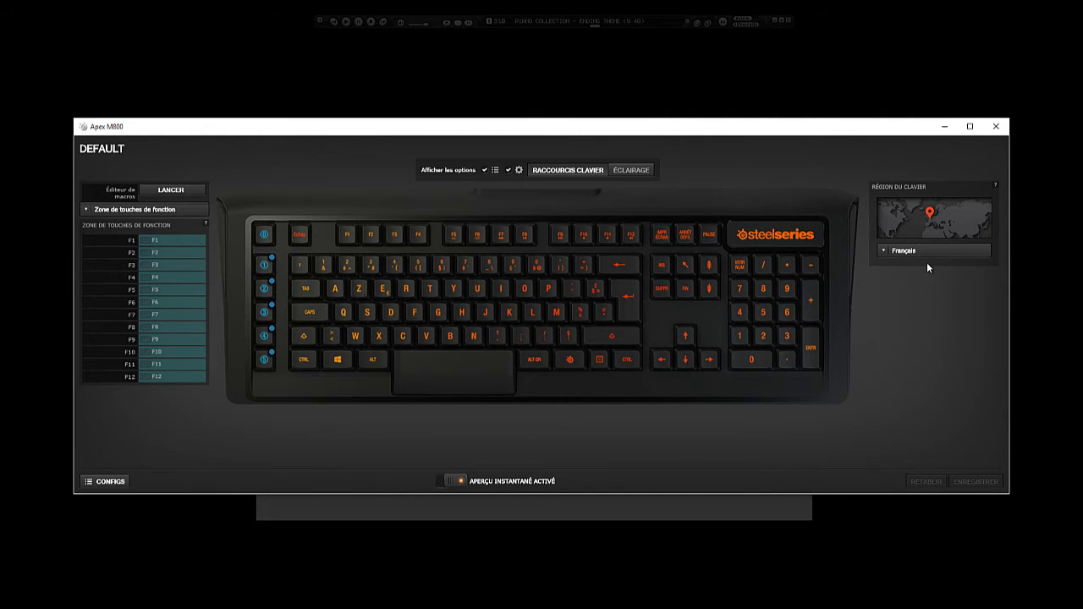
- Show the keyboard's lighting (Éclairage) settings and apply the Fixe effect to the A key
click(634, 176)
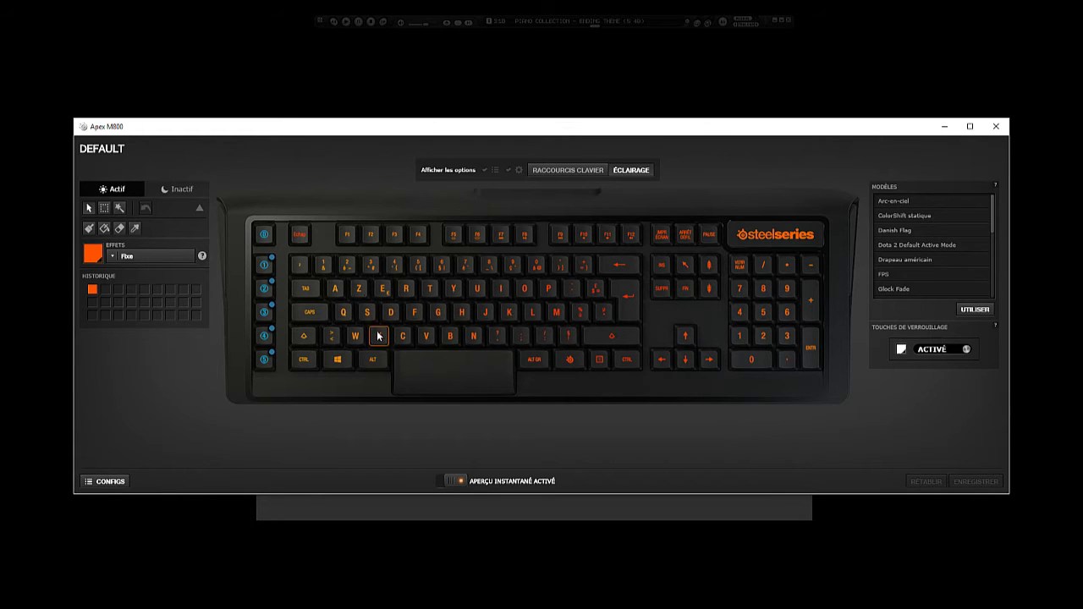
click(335, 290)
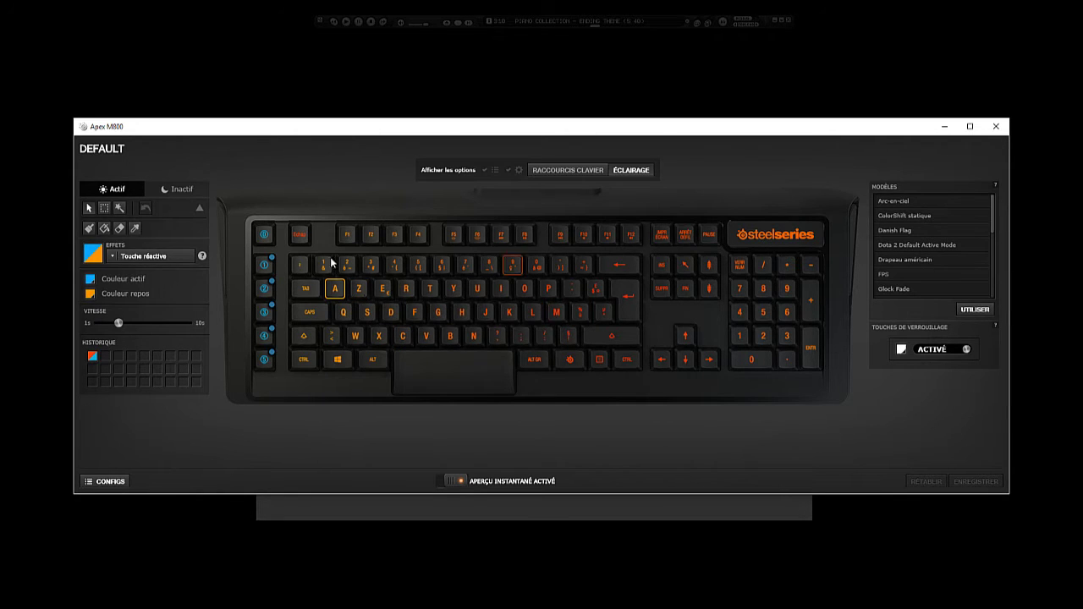
click(127, 257)
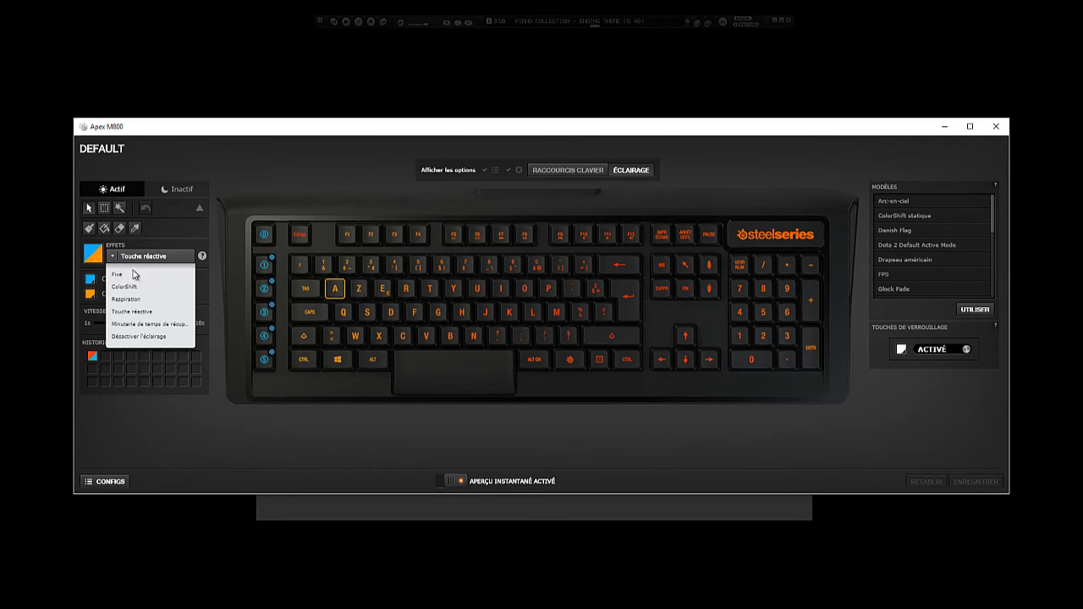
click(143, 283)
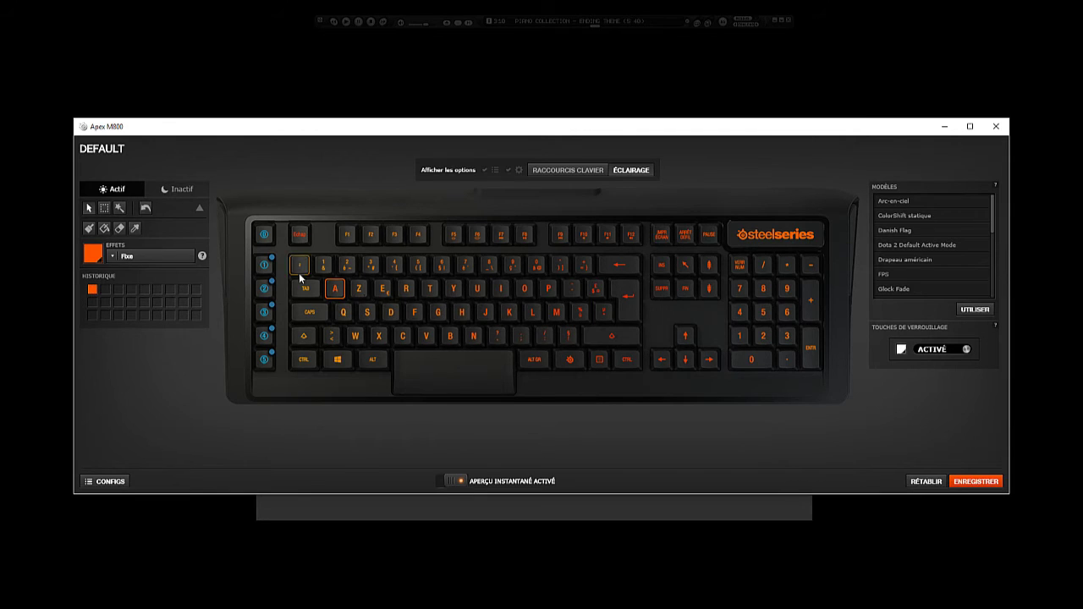
- Apply the ColorShift effect to the A key using the orange-yellow gradient preset
click(125, 256)
click(133, 288)
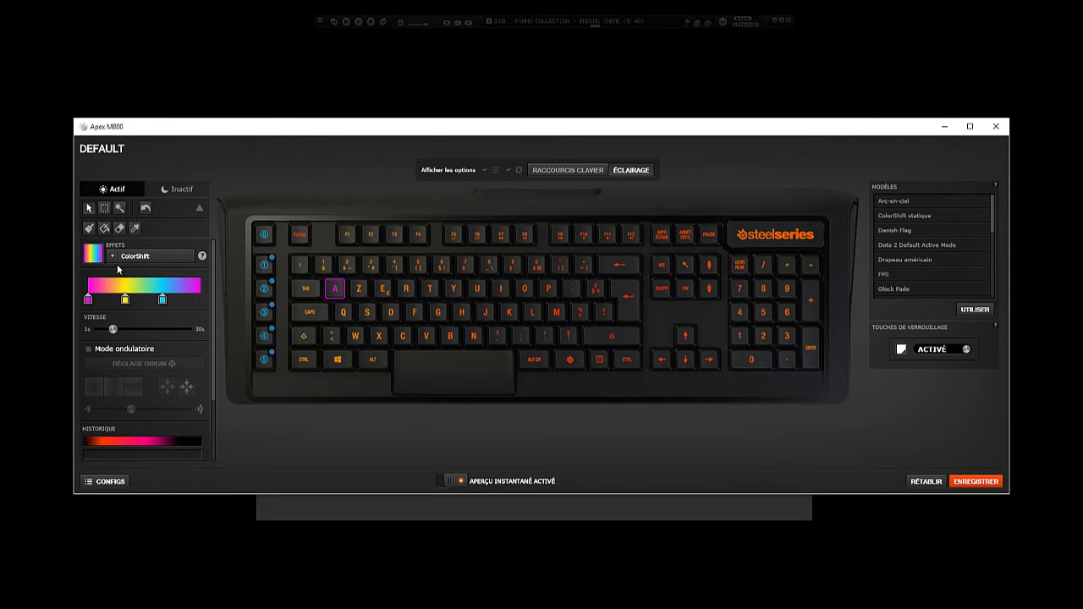
mouse_move(203, 260)
scroll(165, 347, down, 3)
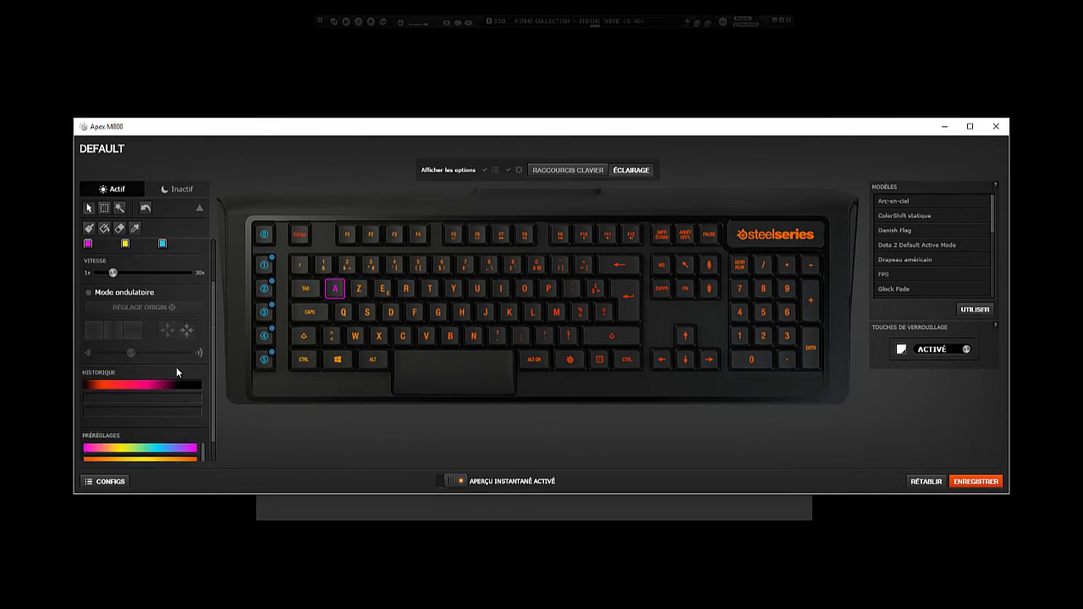
click(129, 433)
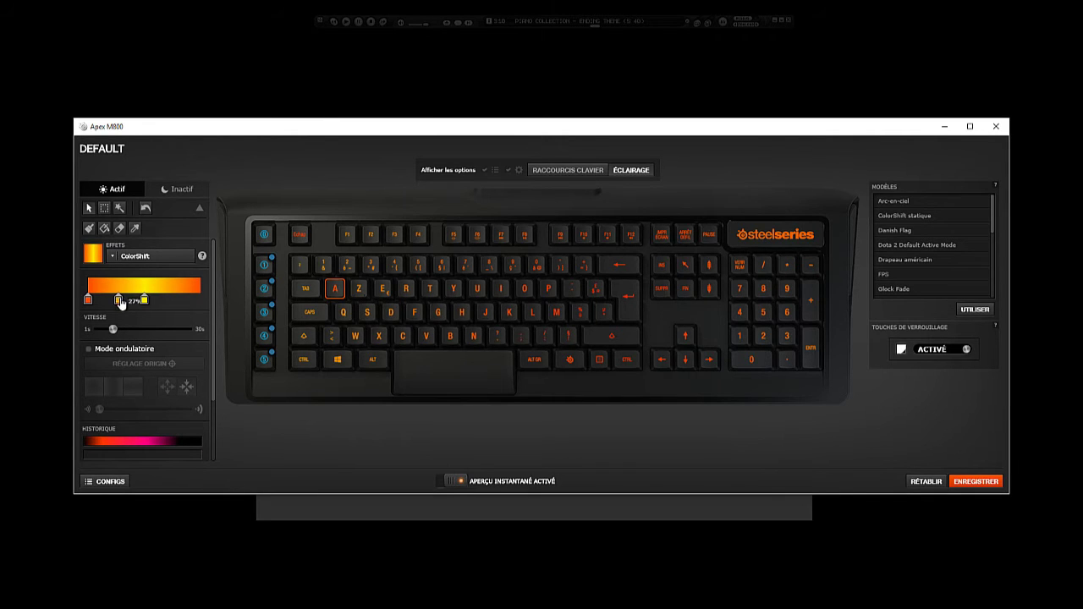
- Recolor the 27% stop of the A key's ColorShift gradient to blue 007bff
double_click(119, 298)
click(571, 293)
drag(571, 293, 571, 264)
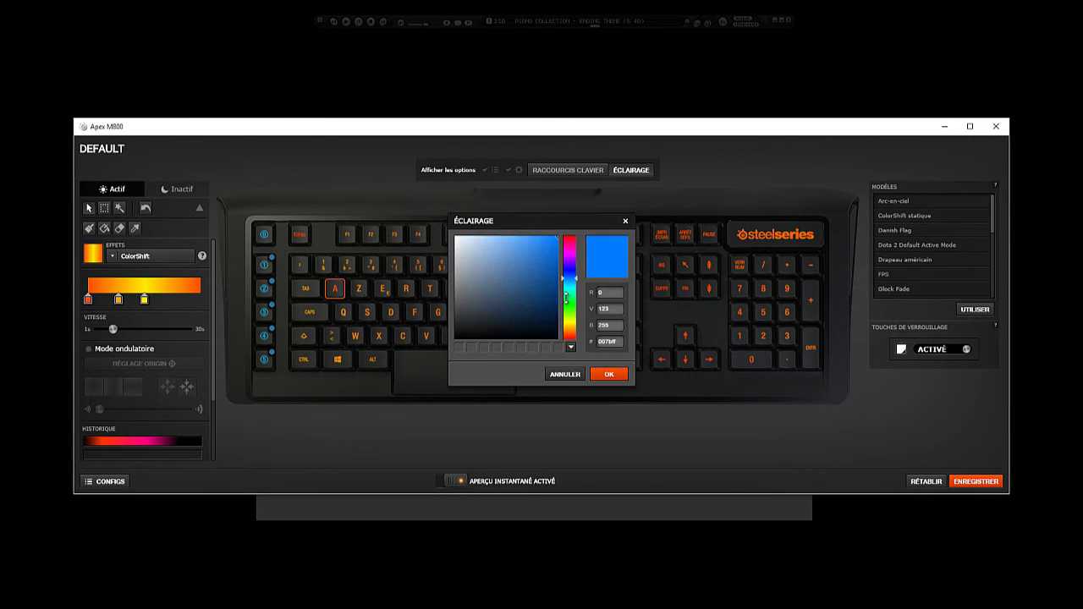
click(609, 374)
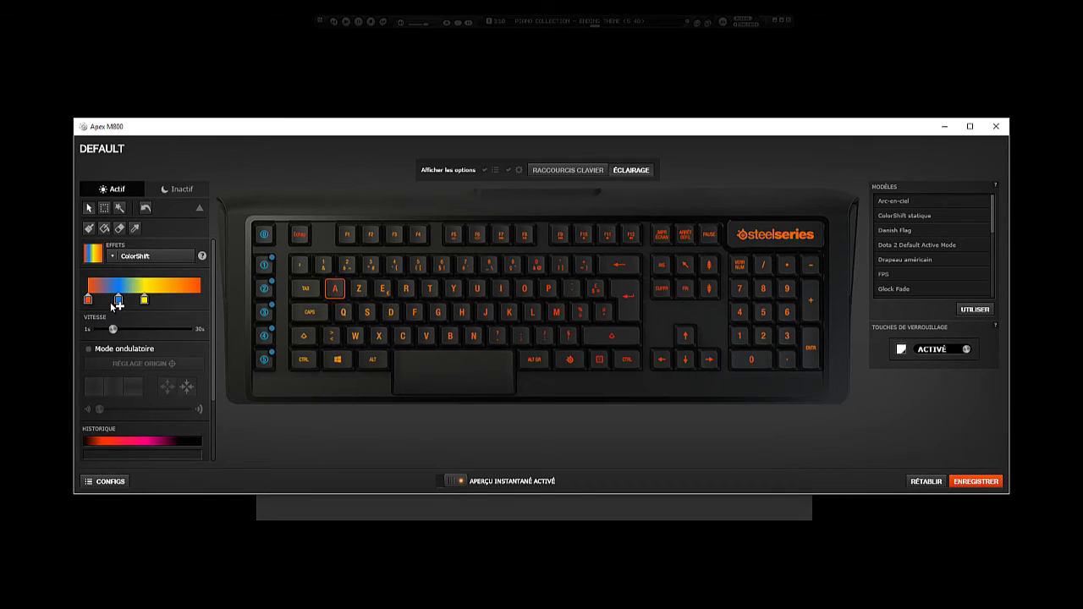
- Add a color stop near the end of the A key's ColorShift gradient and make it bright green
click(183, 297)
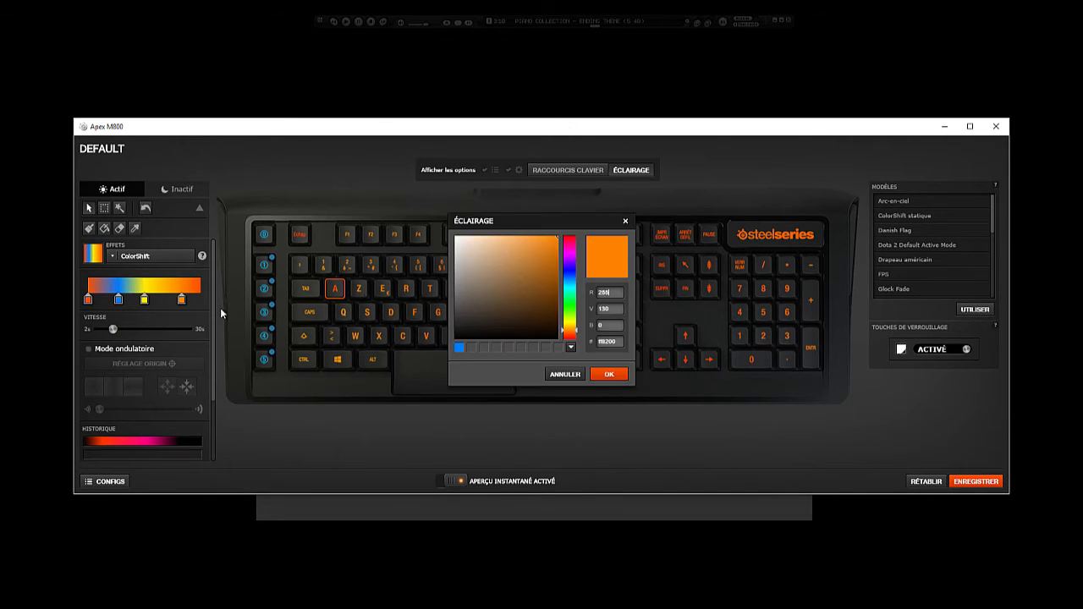
click(569, 309)
click(608, 374)
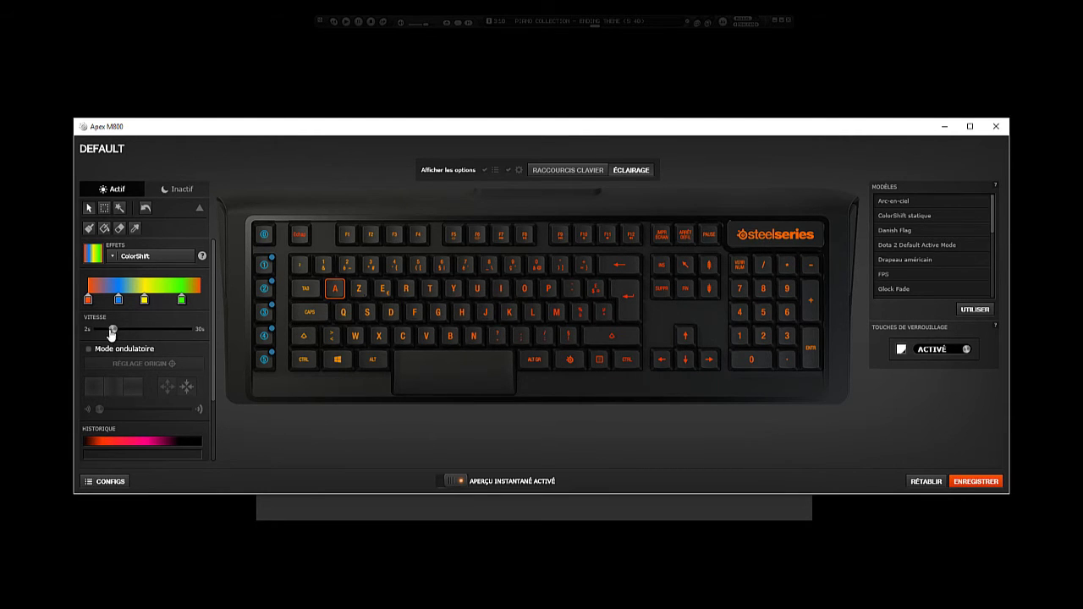
mouse_move(112, 330)
mouse_down()
mouse_move(90, 331)
mouse_move(113, 331)
mouse_up()
- Switch the A key's lighting effect to Respiration
click(158, 263)
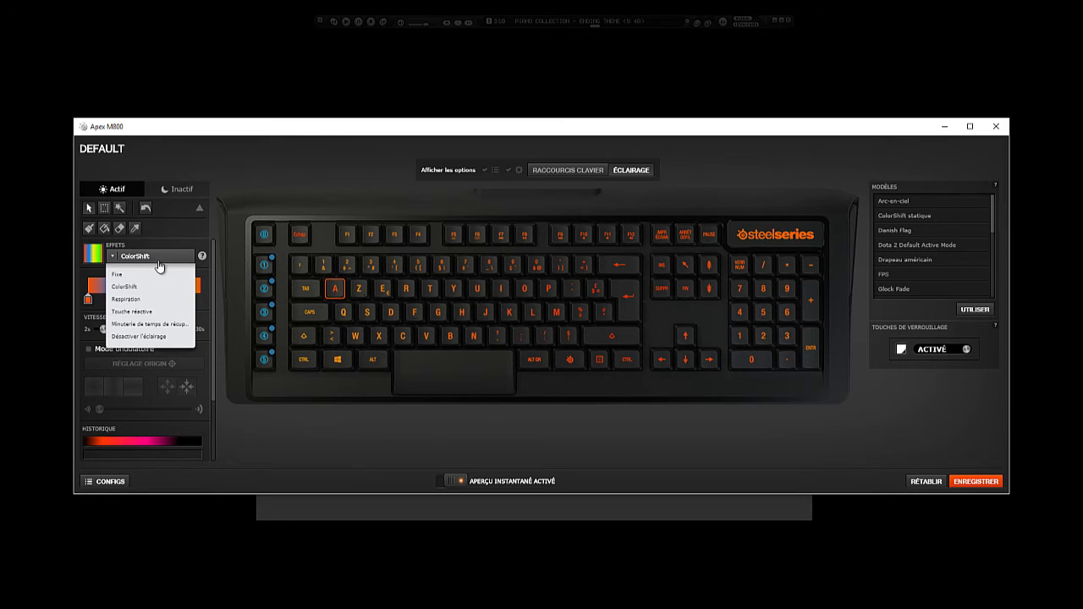
click(148, 299)
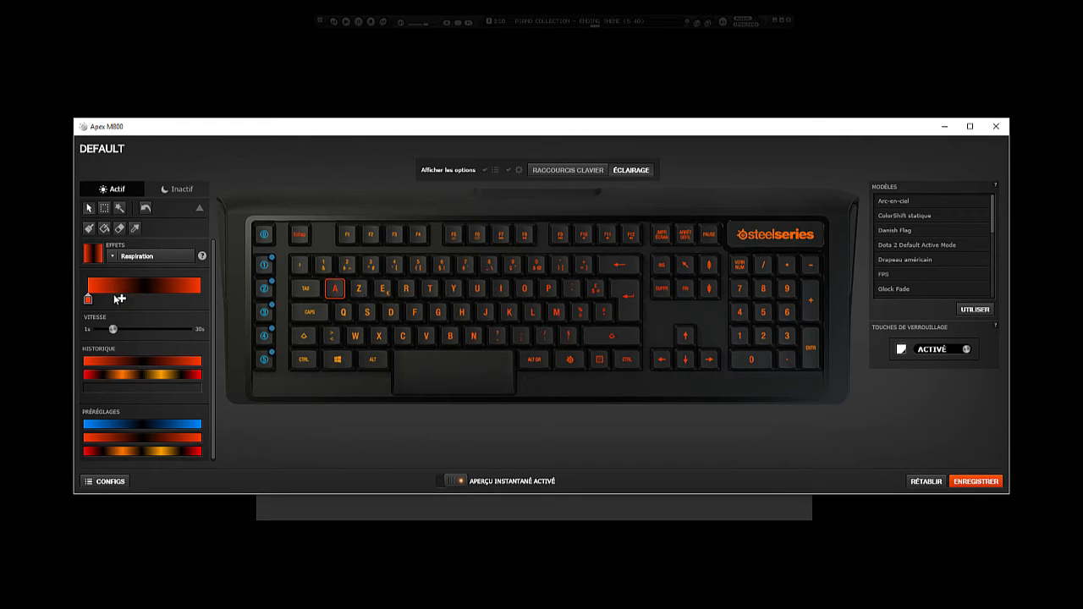
click(141, 257)
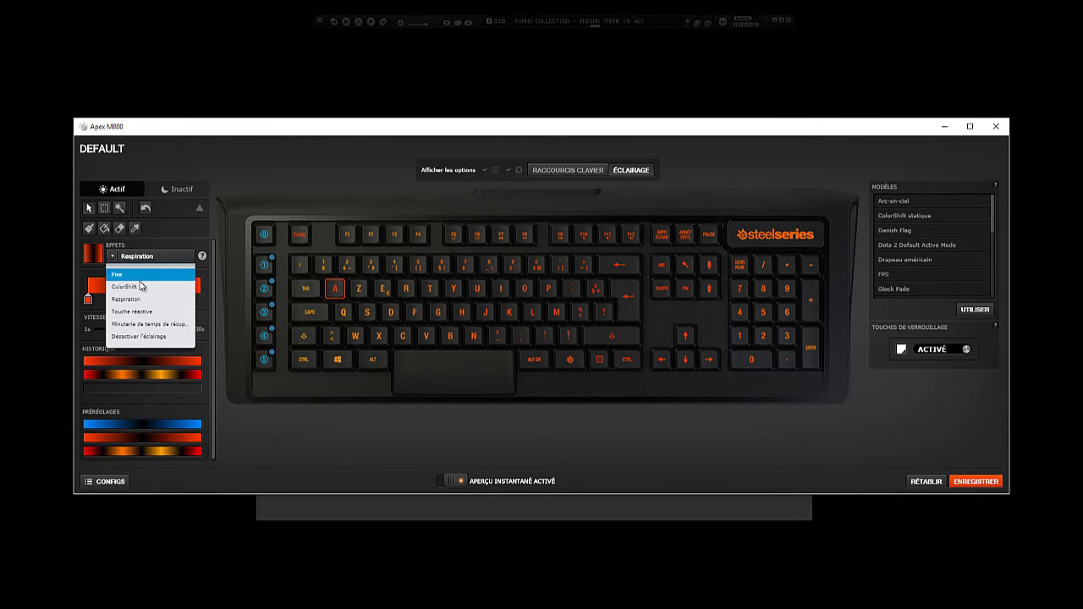
click(127, 299)
- Add a color stop at 83% of the Respiration gradient and set it to a muted green
click(181, 292)
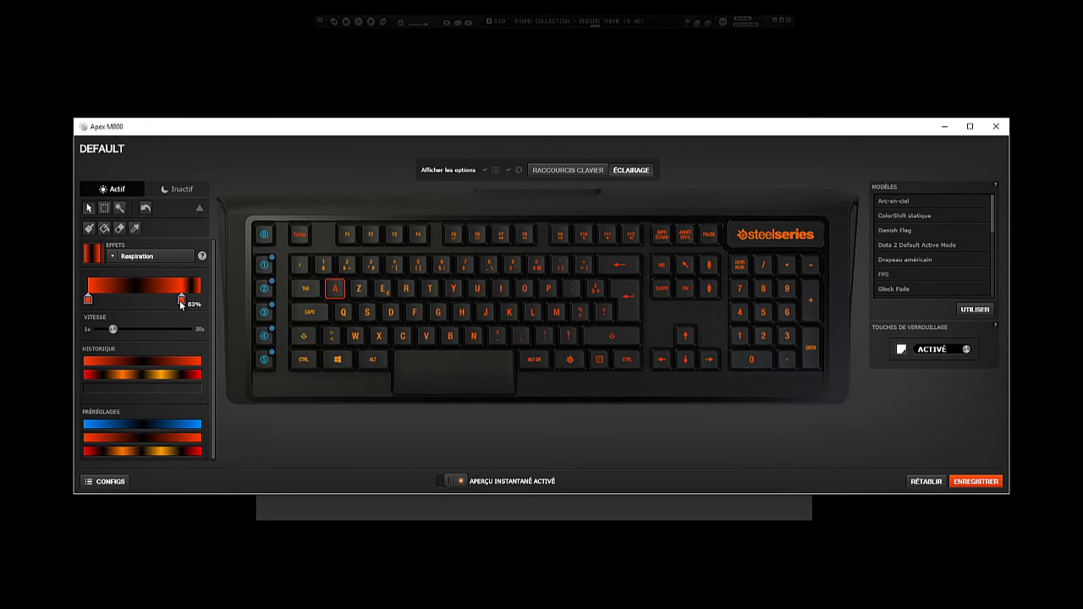
double_click(179, 301)
click(502, 259)
click(490, 285)
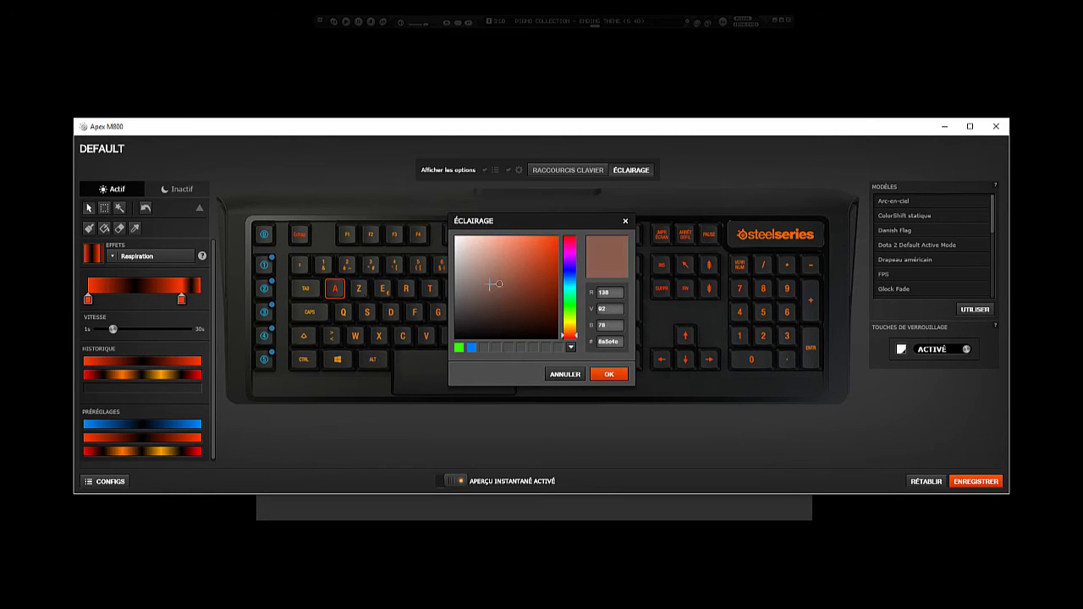
click(570, 298)
click(609, 374)
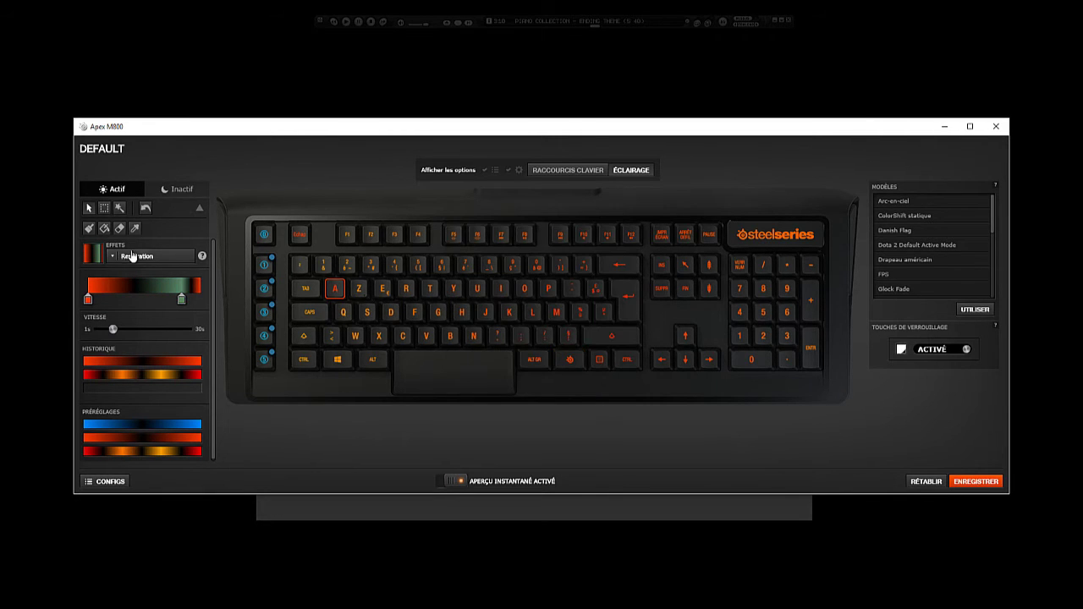
- Apply the Touche réactive effect to the A key and replace it with the Minuterie de temps de récupération effect
click(131, 256)
click(147, 310)
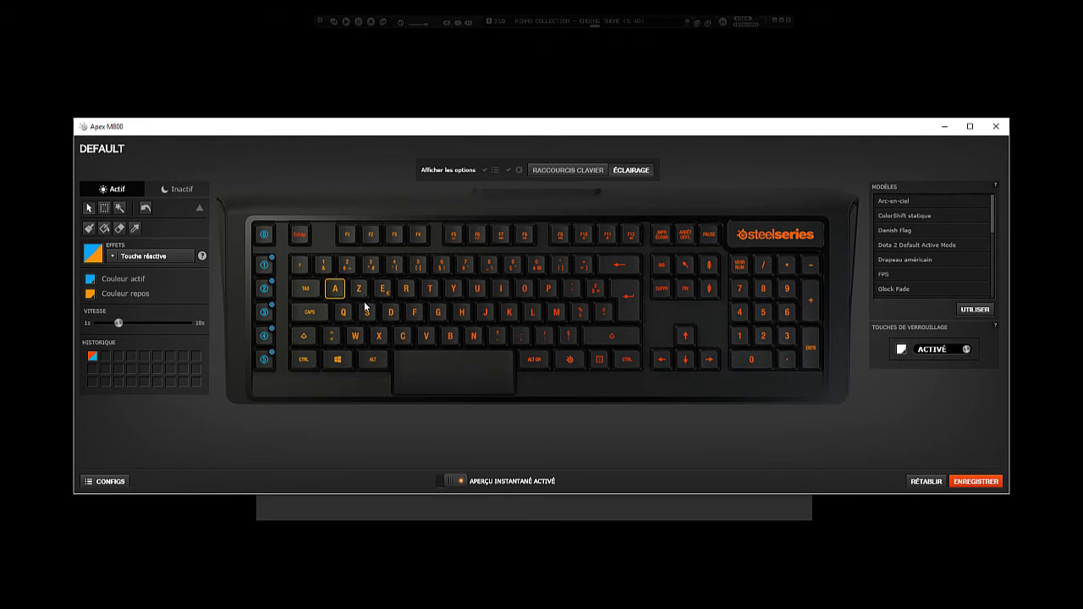
click(153, 256)
click(155, 325)
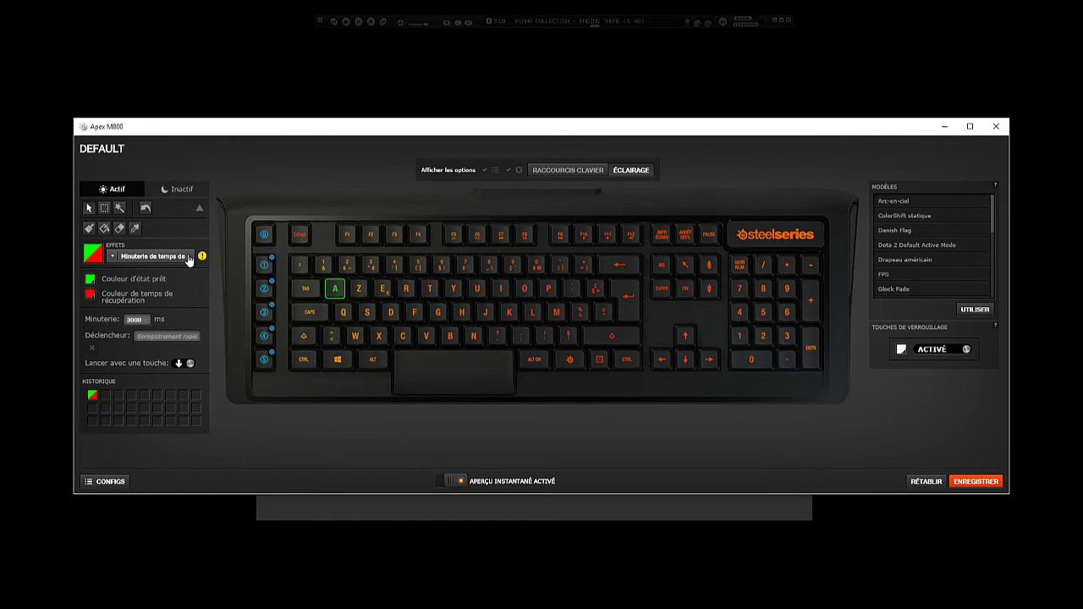
- Examine the notice and settings of the Minuterie effect and the list of available effects, keeping the same effect on the A key
mouse_move(204, 261)
click(136, 254)
click(169, 330)
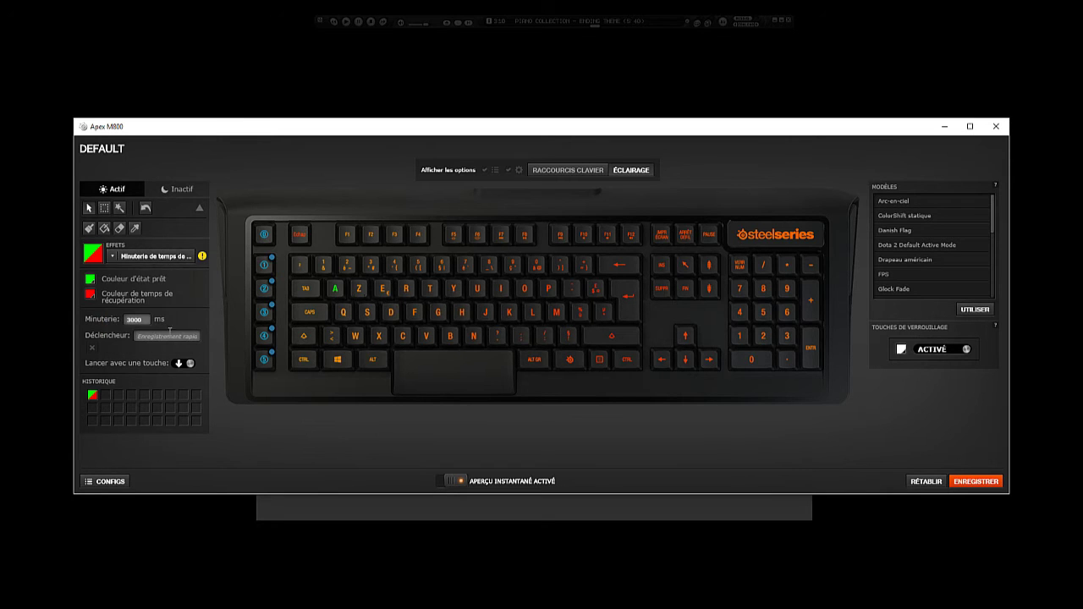
click(149, 260)
click(151, 337)
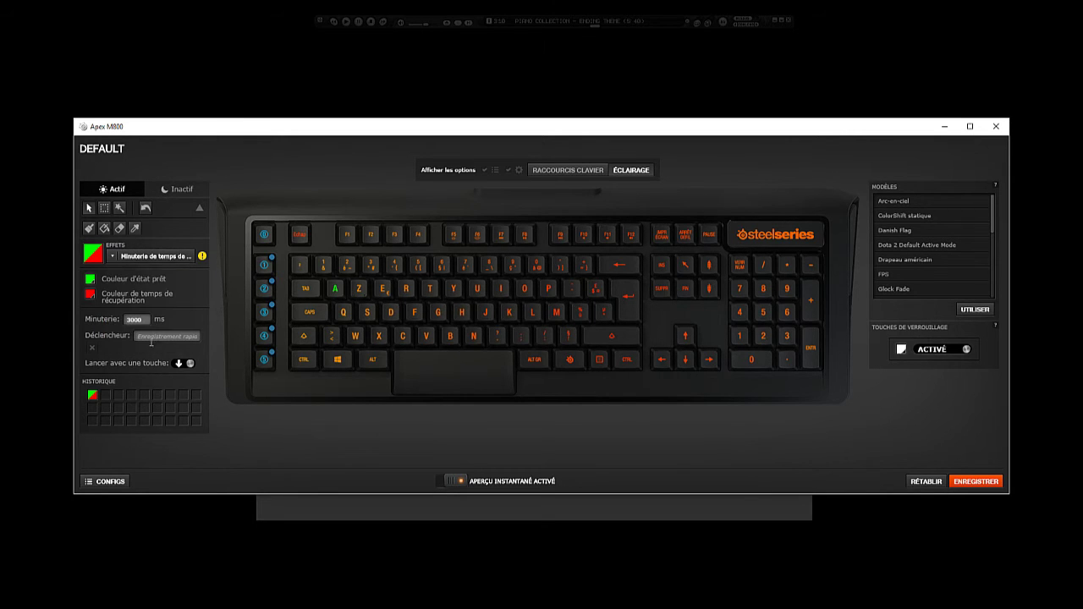
click(139, 260)
click(156, 338)
- Select a group of letter keys across the three letter rows, and select keys F1 to F12 with the rectangular selection tool
mouse_move(337, 288)
mouse_down()
mouse_move(479, 292)
mouse_move(545, 309)
mouse_move(343, 313)
mouse_move(355, 338)
mouse_move(458, 340)
mouse_up()
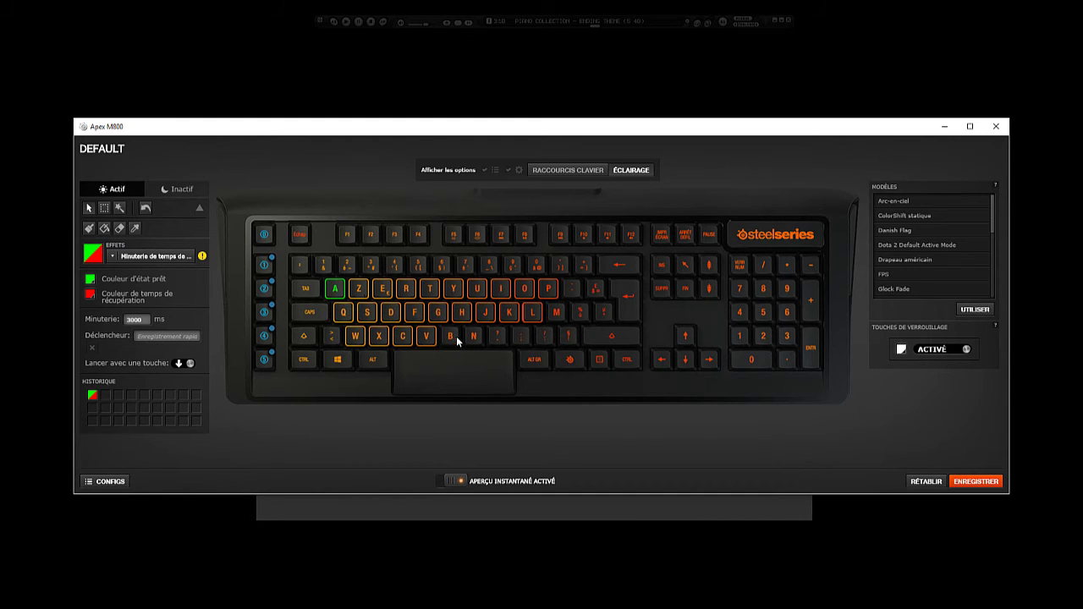
drag(553, 338, 553, 339)
click(104, 209)
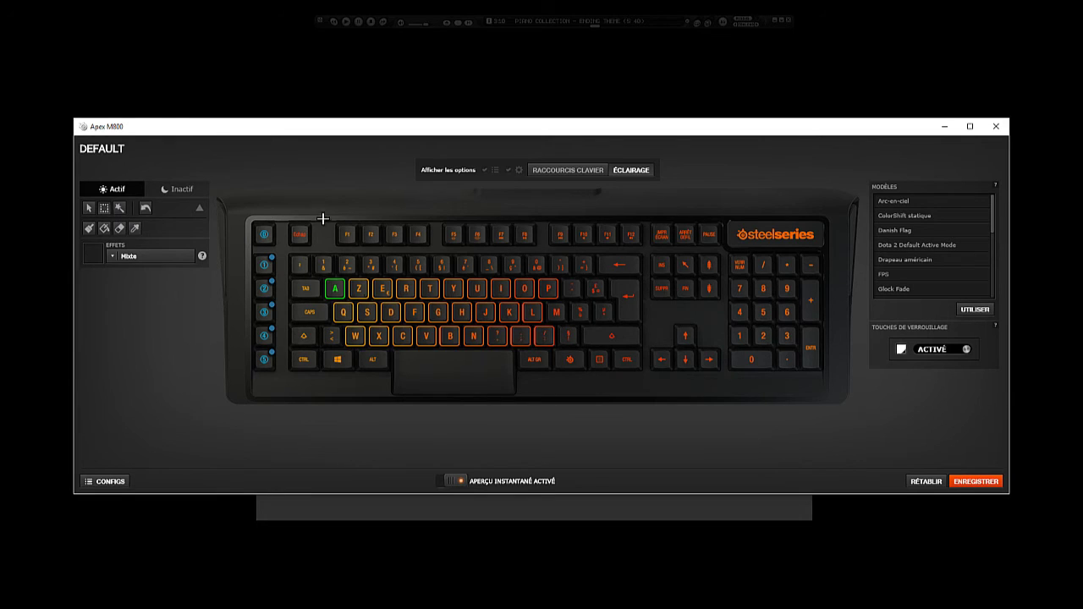
drag(322, 217, 647, 250)
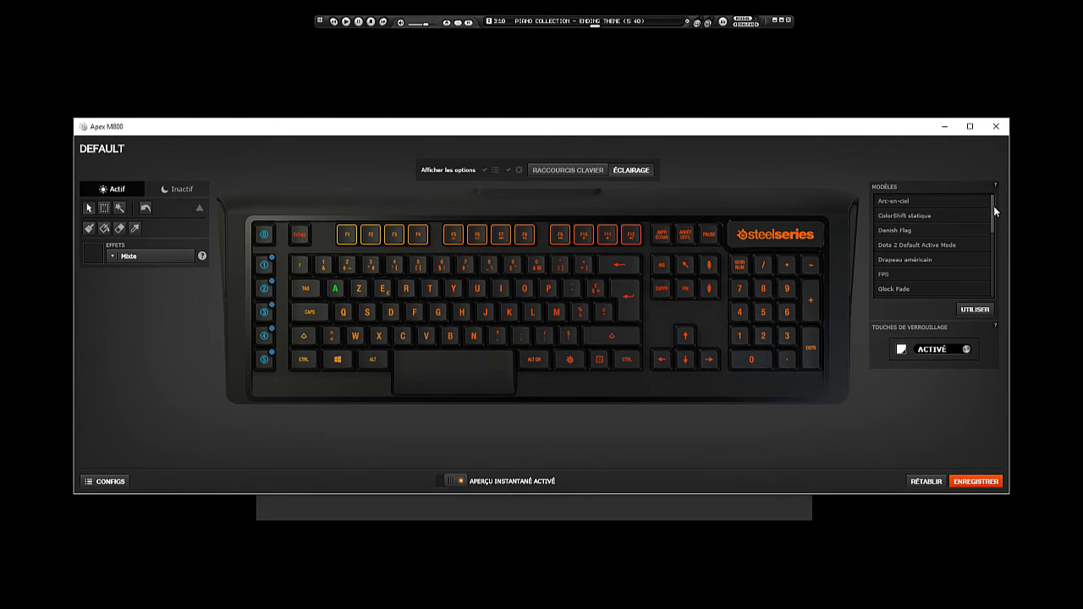
- Apply the Arc-en-ciel lighting model to the keyboard
scroll(993, 217, down, 2)
scroll(993, 217, up, 2)
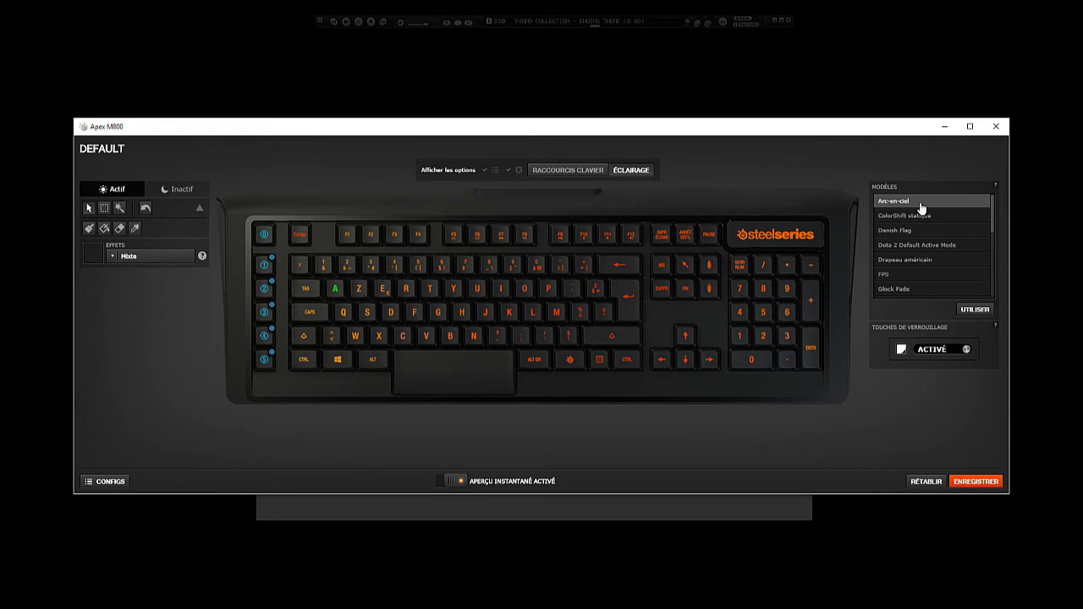
click(921, 207)
click(975, 310)
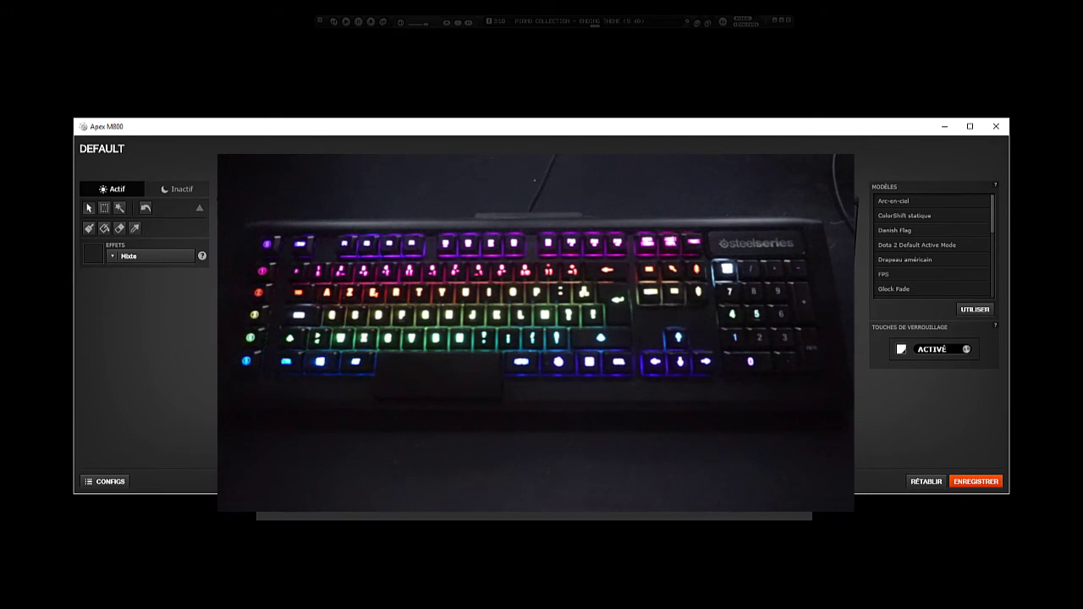
- Apply the ColorShift statique lighting model, followed by the Danish Flag model
click(962, 230)
click(942, 217)
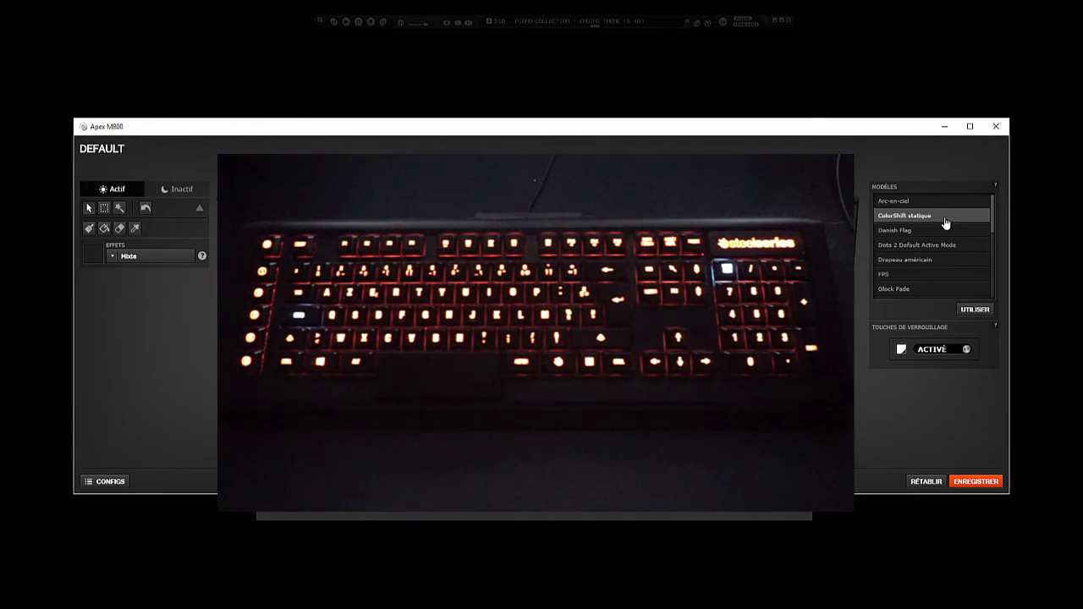
click(975, 311)
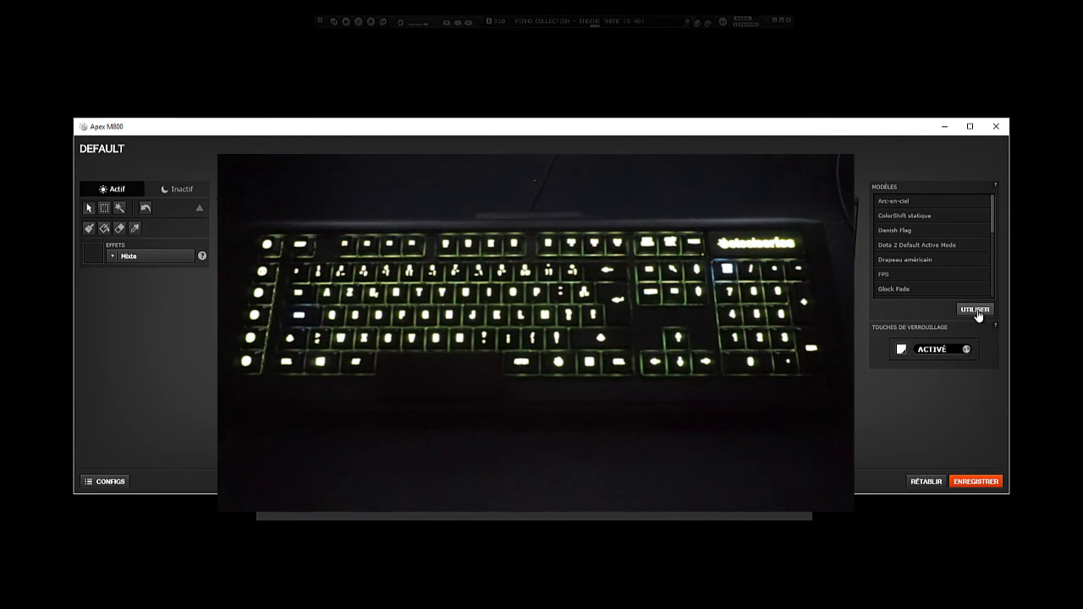
click(955, 235)
click(975, 310)
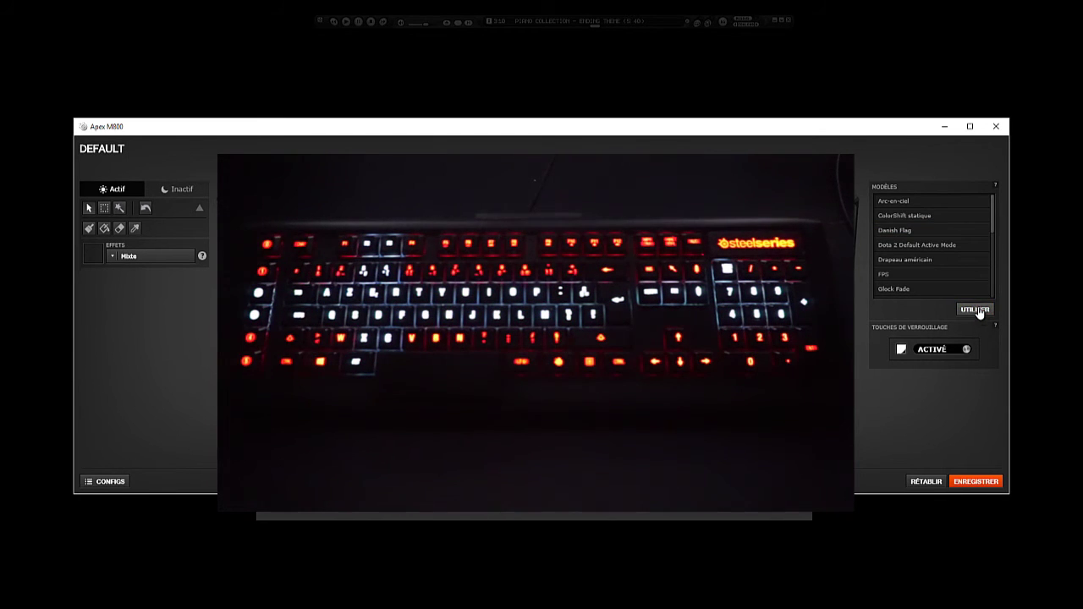
- Apply the Drapeau américain lighting model, followed by the FPS model
scroll(994, 224, down, 1)
click(919, 246)
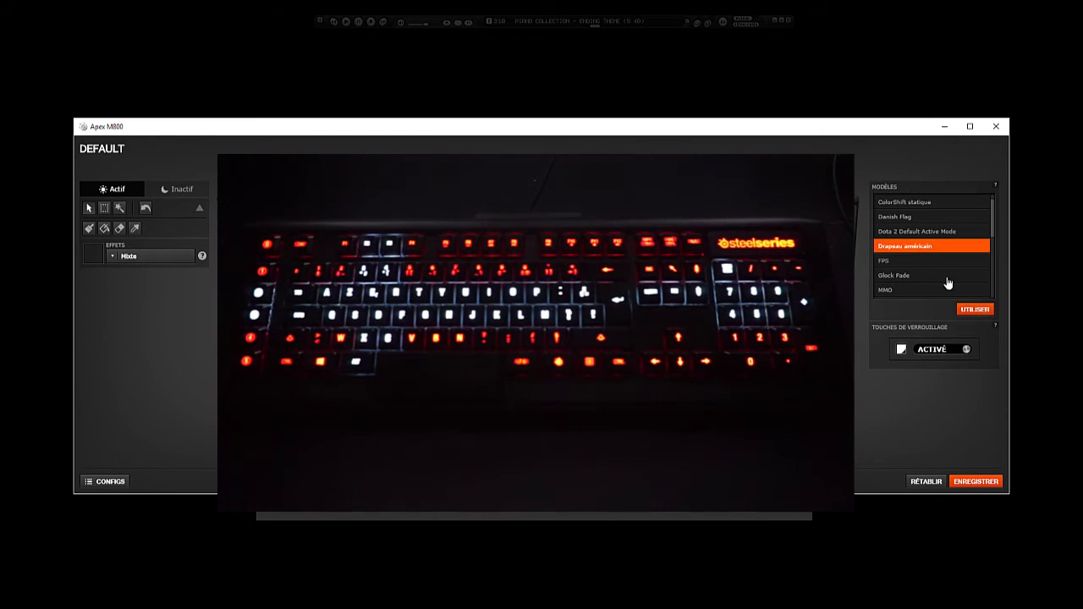
click(983, 315)
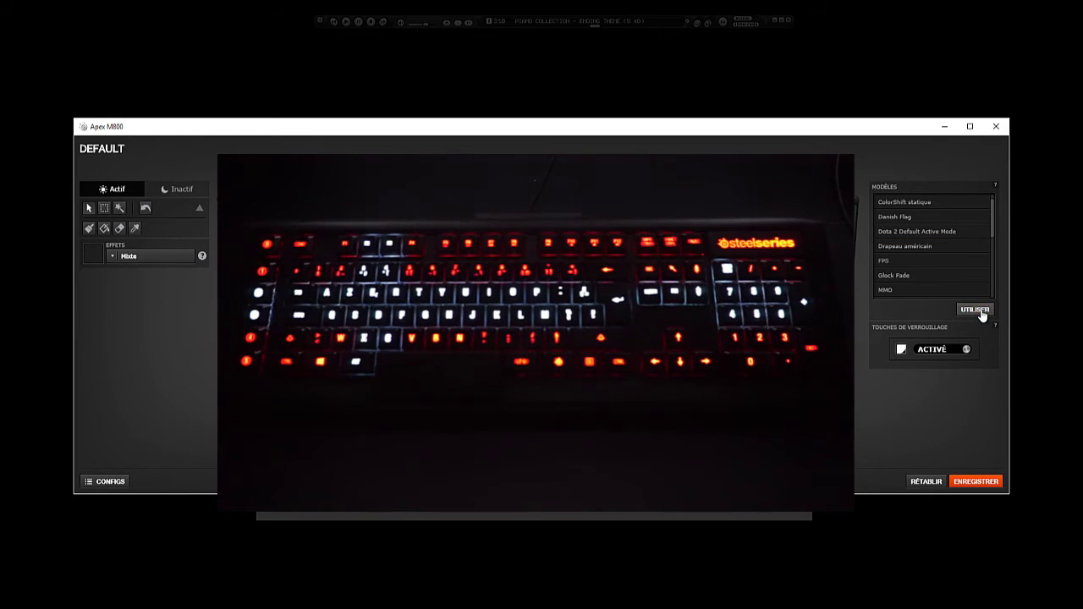
click(959, 261)
click(975, 310)
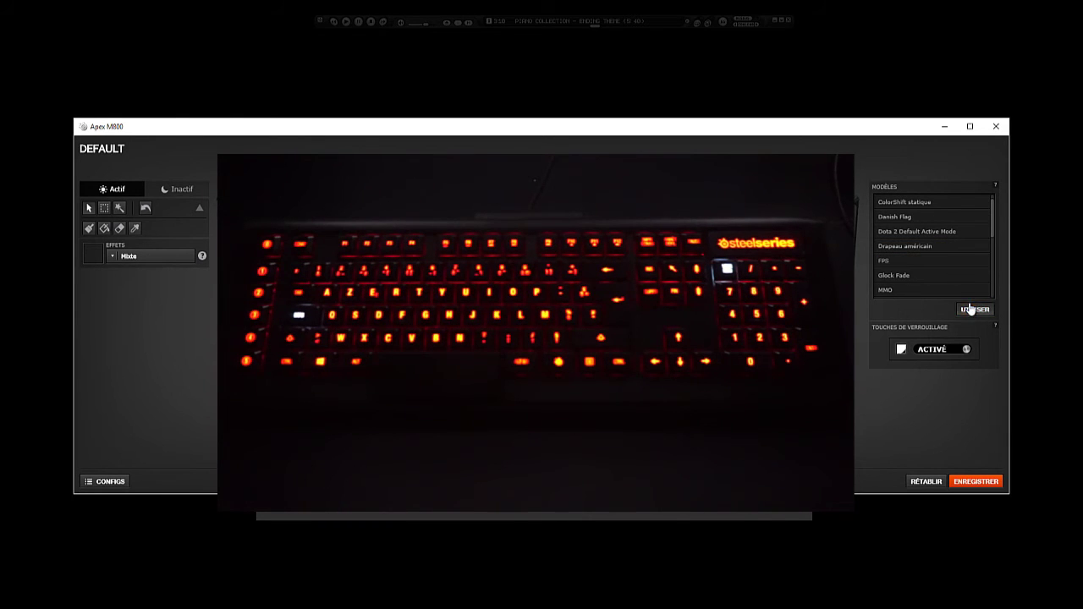
- Apply another lighting model listed below FPS, followed by the Moteur supraluminique model
click(953, 285)
click(971, 310)
scroll(963, 259, down, 6)
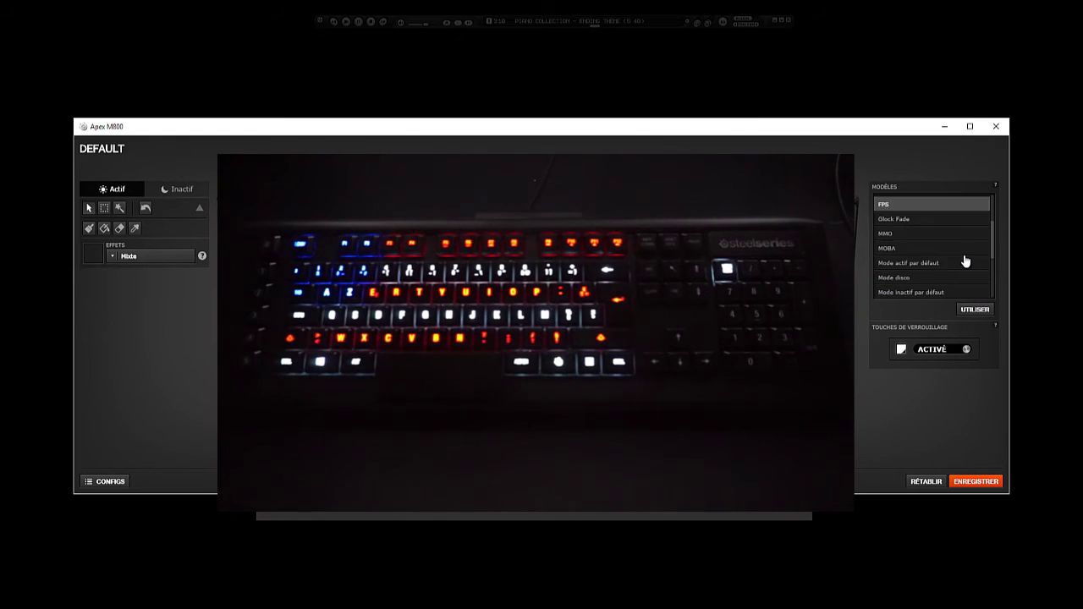
click(933, 252)
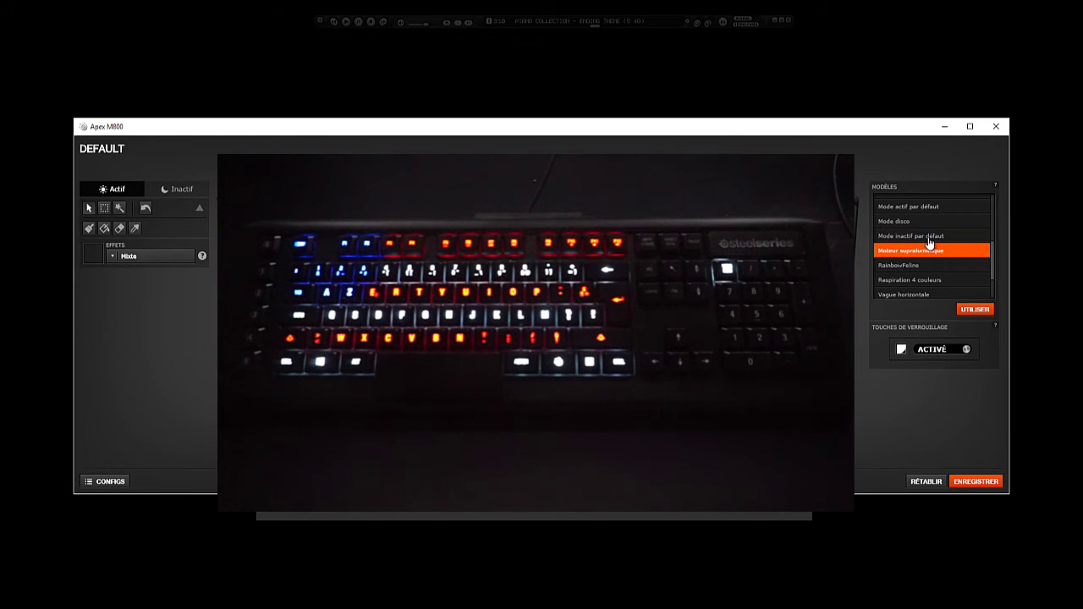
click(974, 310)
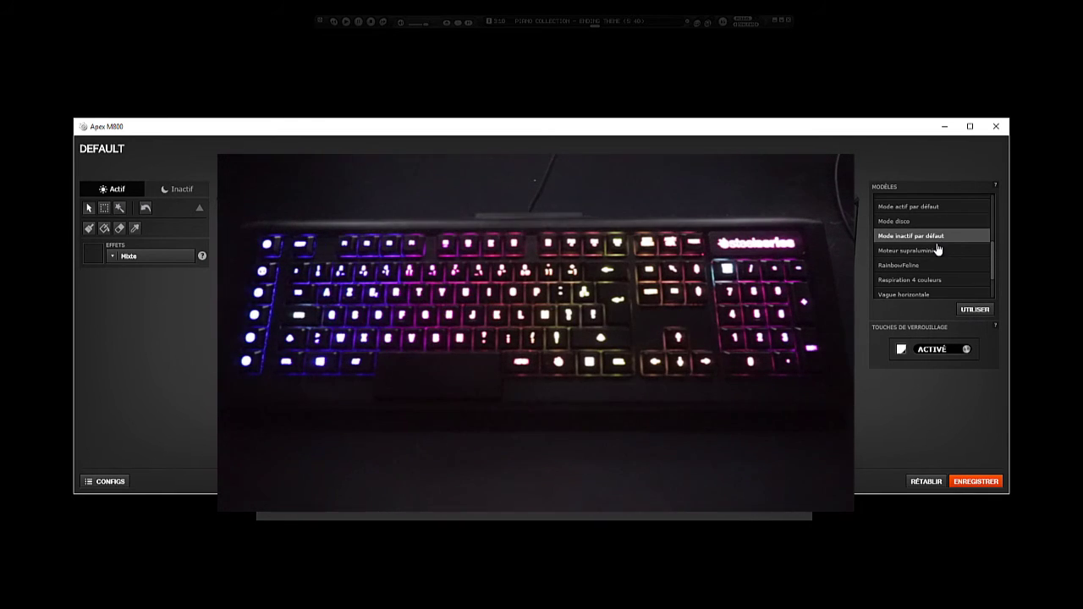
- Reapply the Moteur supraluminique lighting model, followed by the Respiration 4 couleurs model
click(945, 249)
click(975, 310)
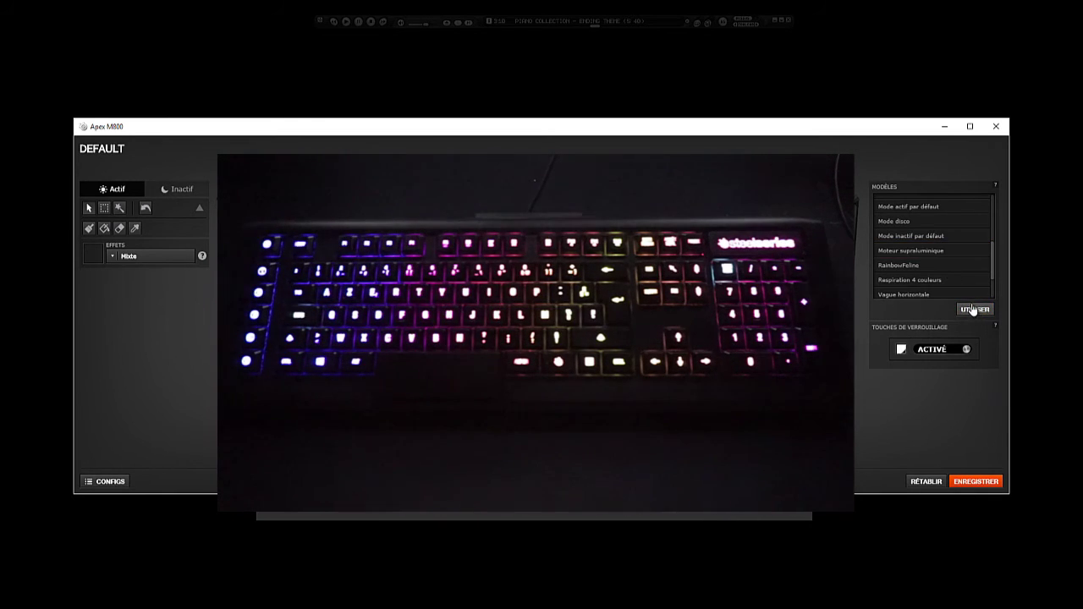
click(941, 280)
click(973, 309)
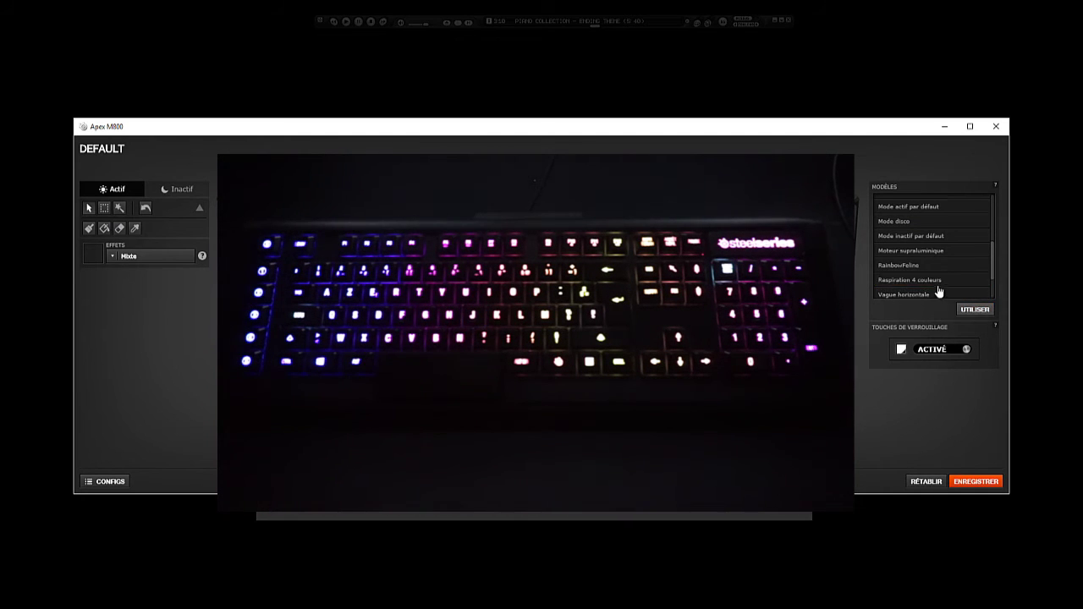
- Apply the Vague verticale vers le bas lighting model, followed by the Wabash & Lake model
scroll(938, 291, down, 2)
click(946, 263)
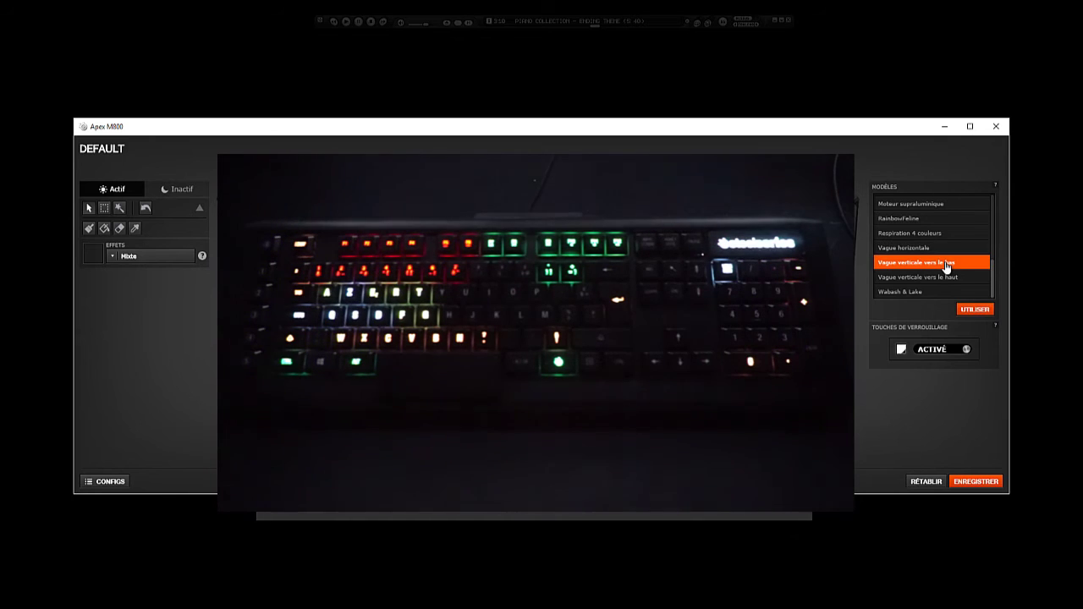
click(973, 309)
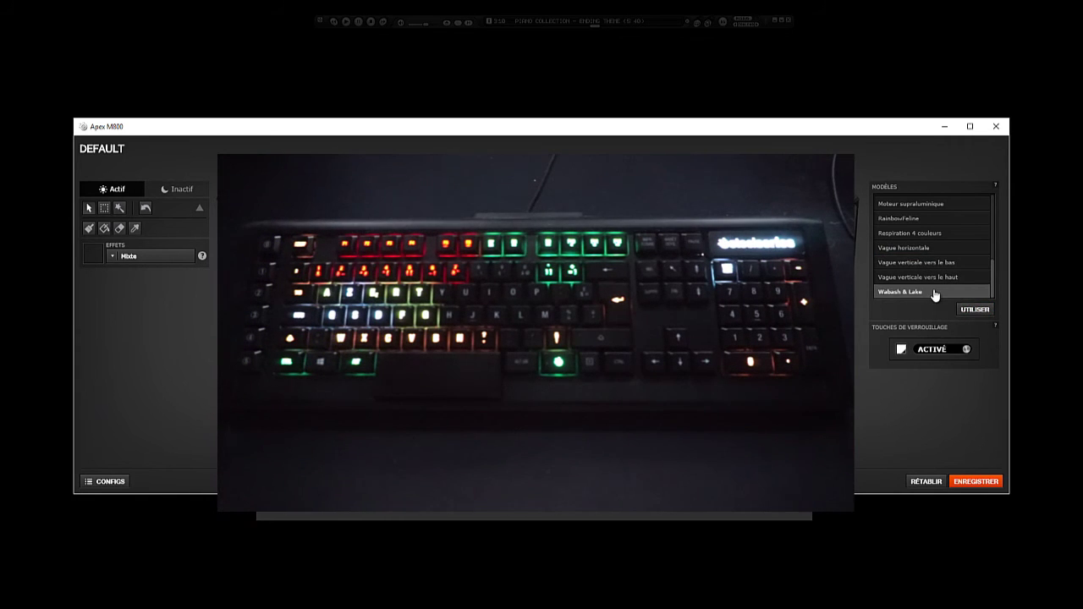
click(935, 292)
click(975, 310)
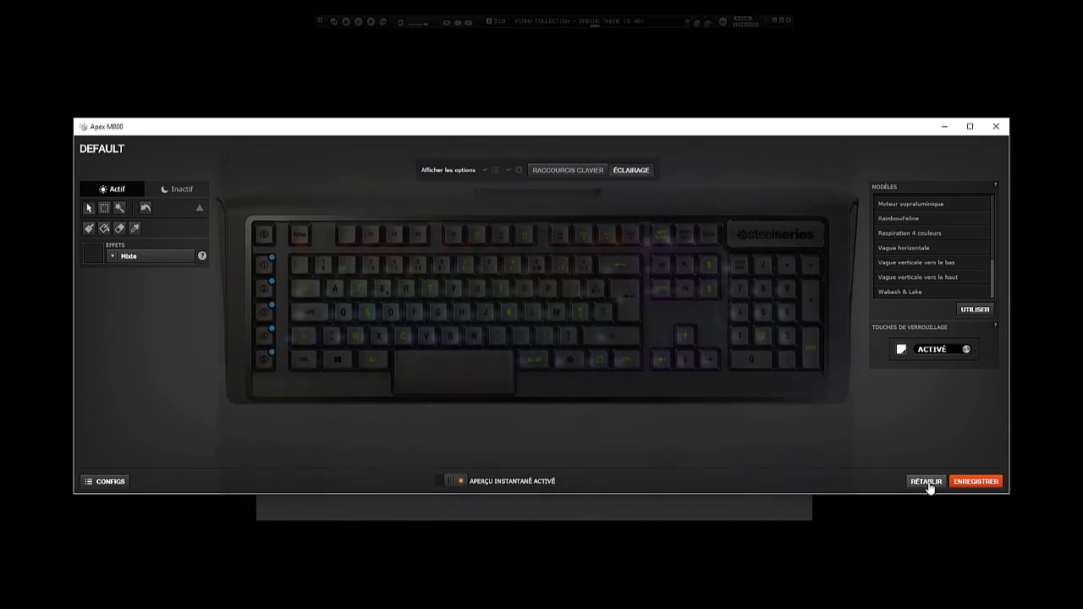
- Close the Apex M800 configuration window and discard the unsaved changes
click(996, 126)
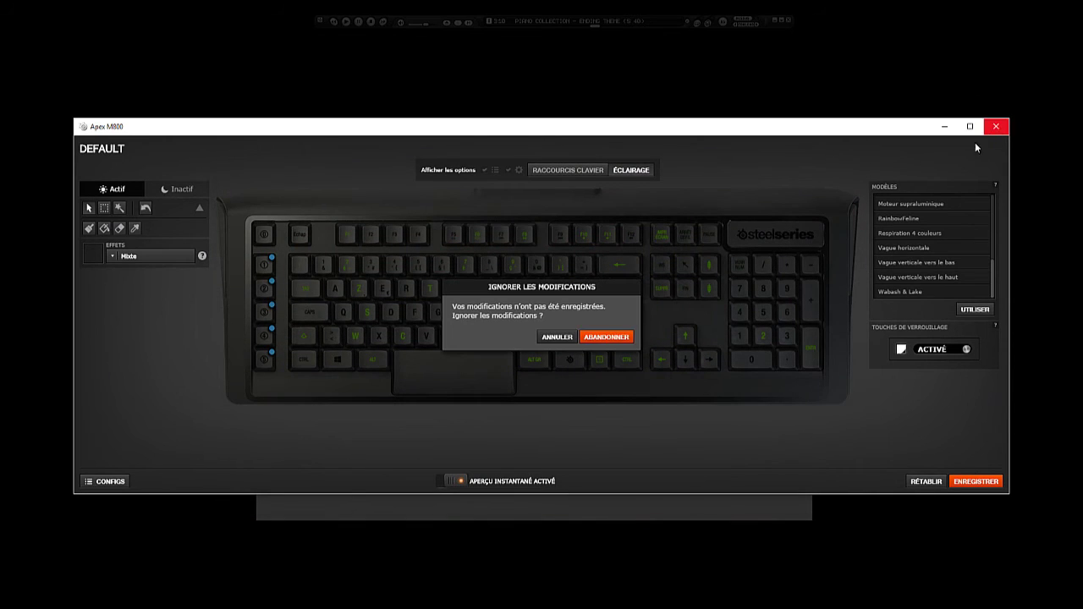
click(587, 340)
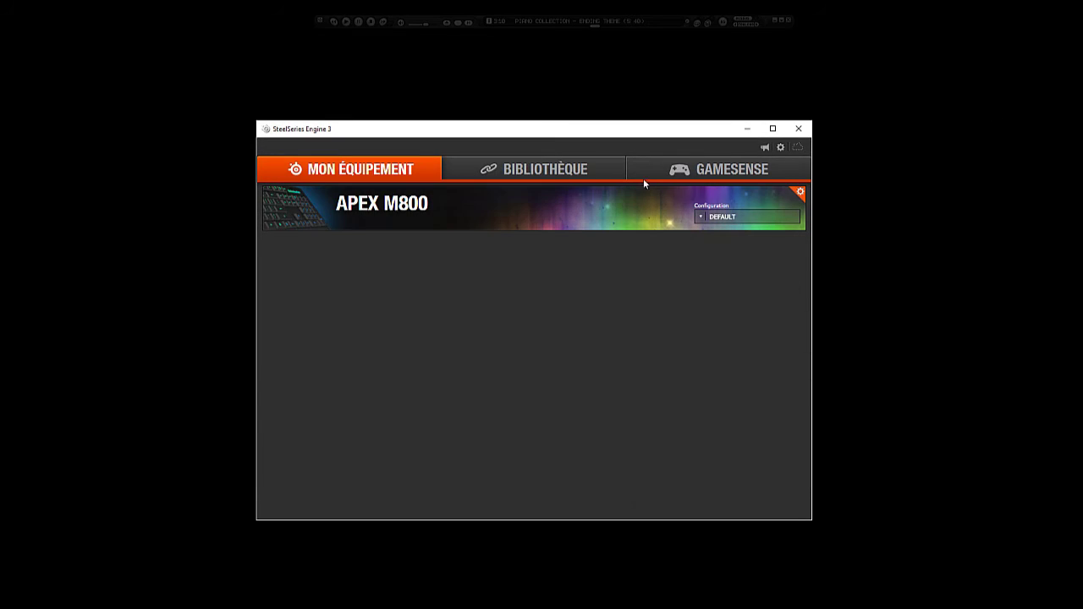
- View the Bibliothèque library of game configurations and try to add an application
click(530, 170)
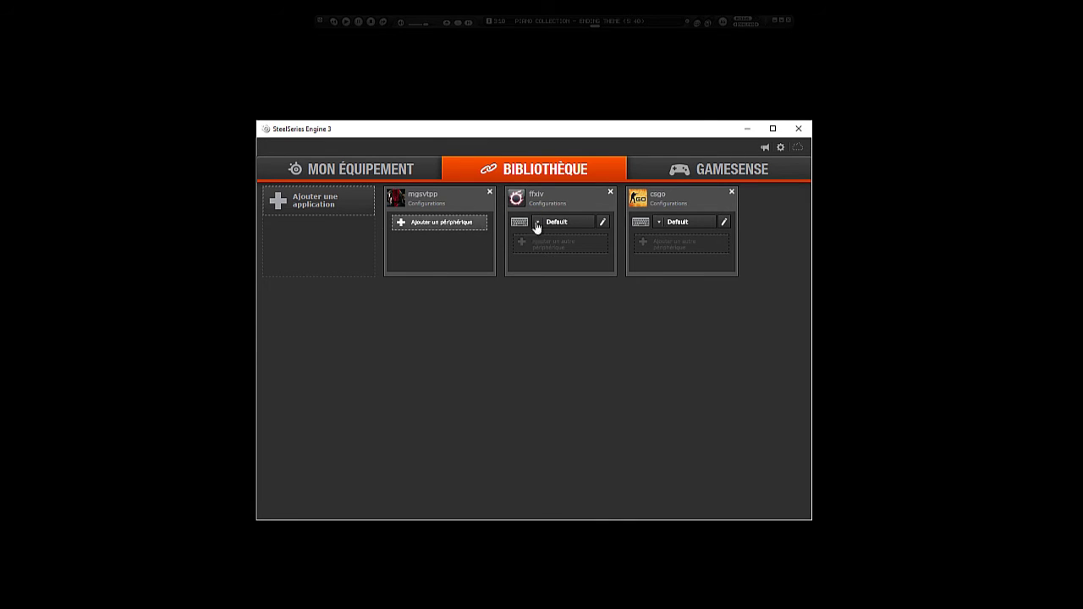
click(339, 211)
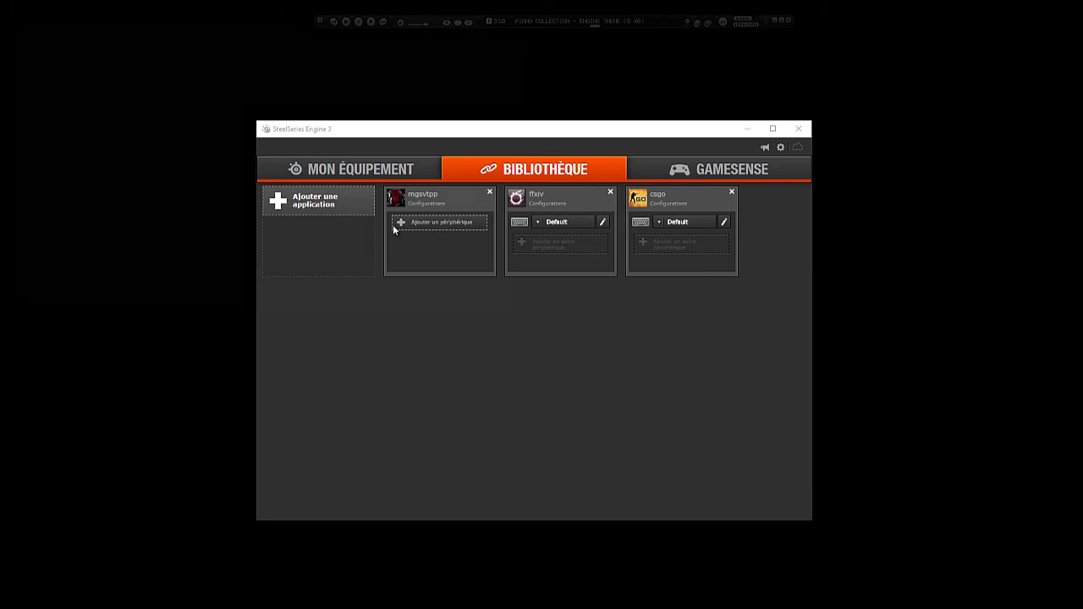
click(528, 23)
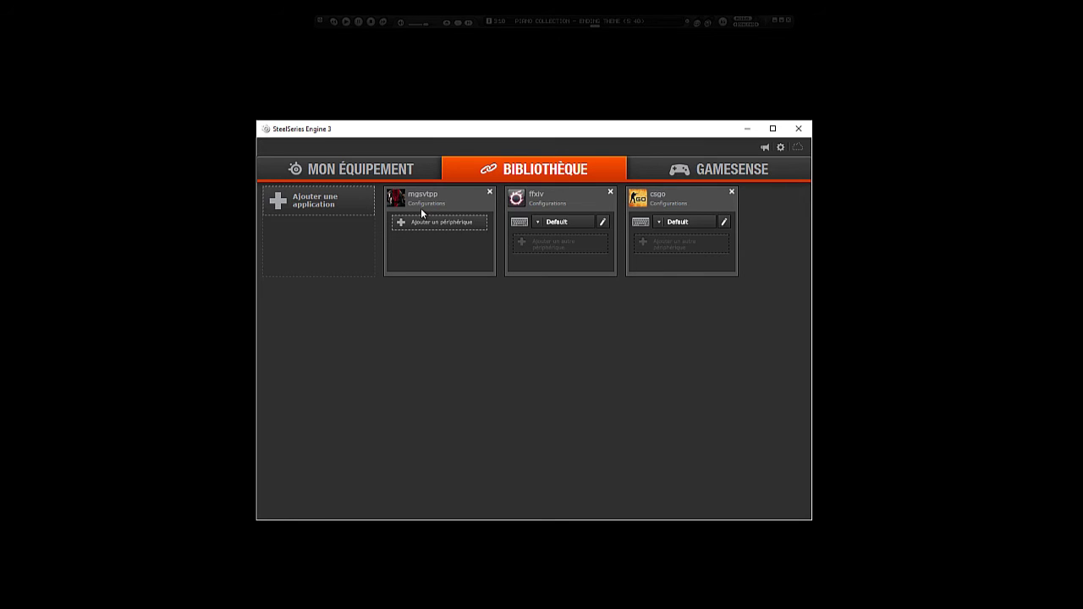
- Examine the Counter-Strike: Global Offensive game events, the Santé event's effect settings and the colour presets in GameSense
click(721, 173)
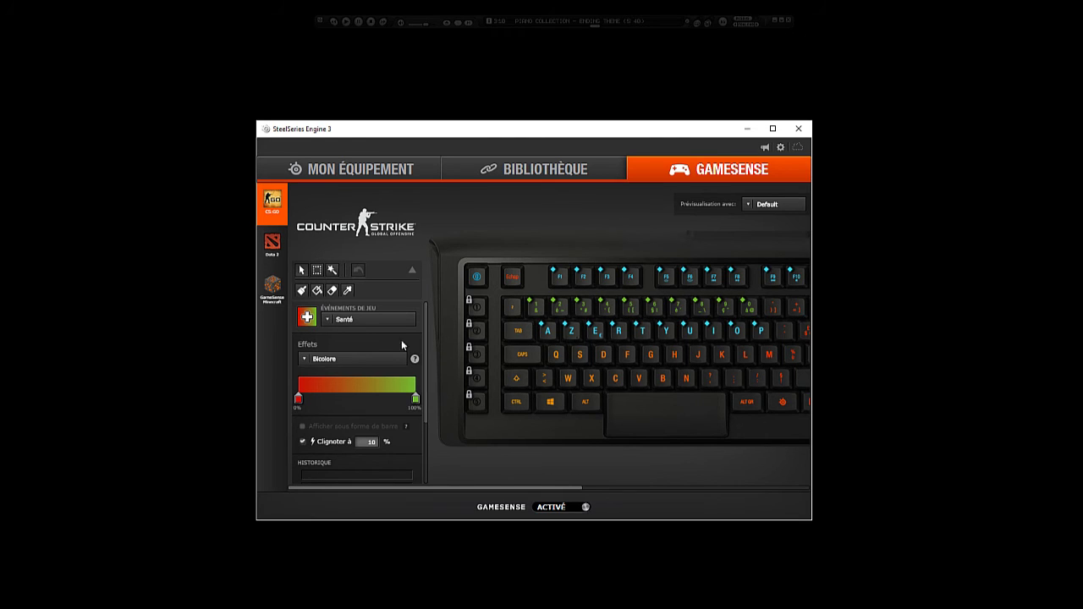
click(347, 322)
click(352, 338)
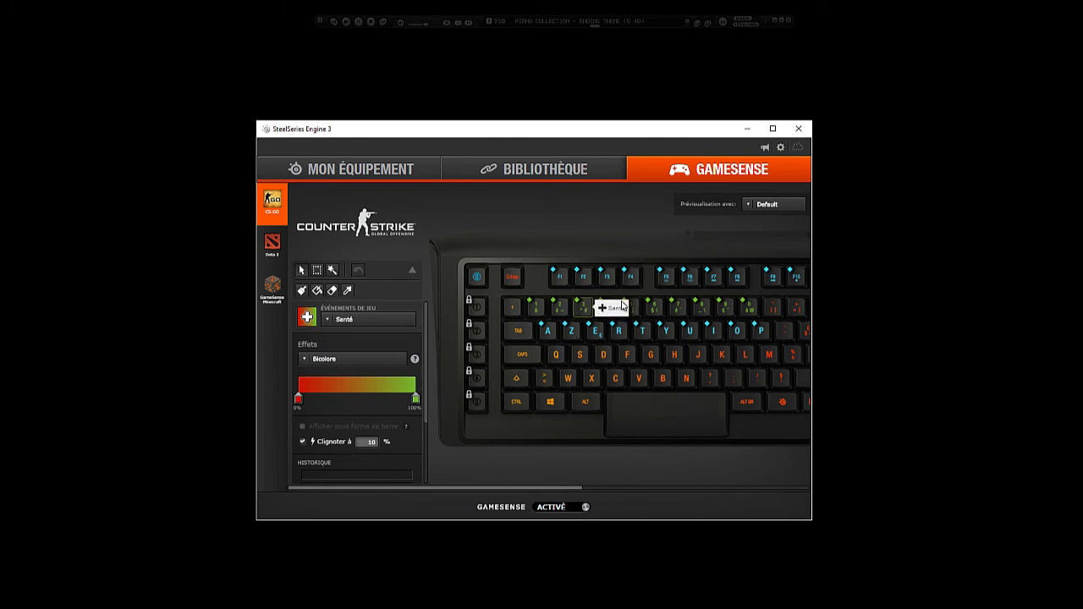
click(373, 321)
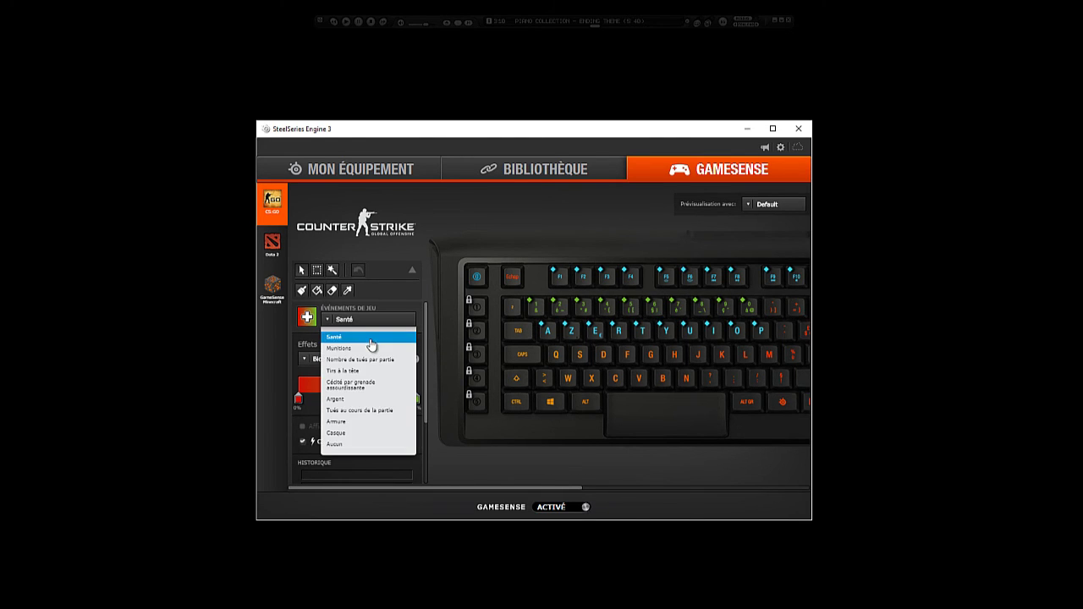
click(387, 392)
scroll(388, 397, down, 2)
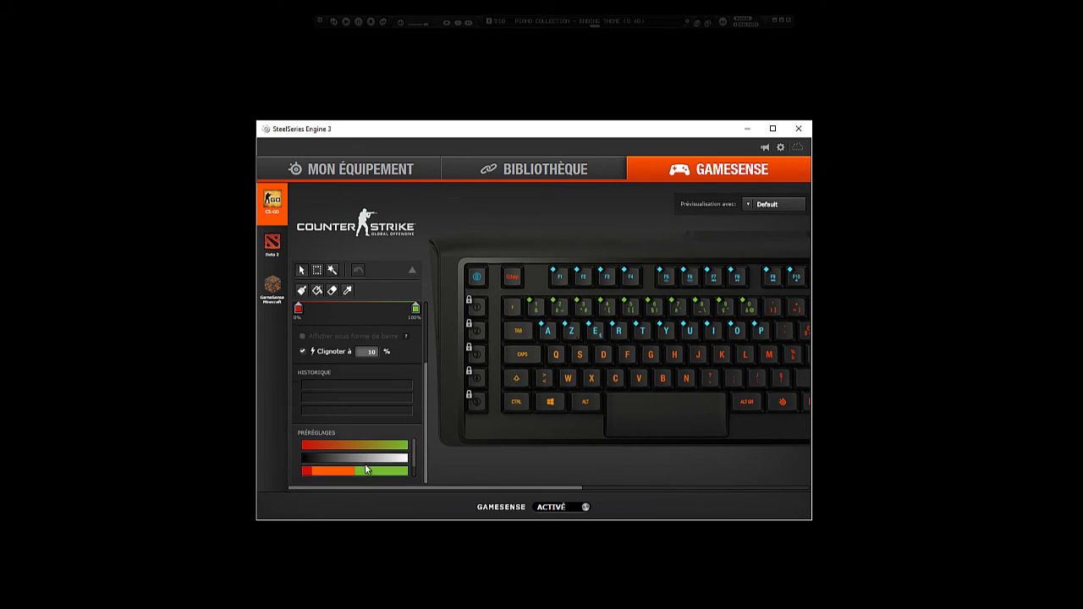
scroll(366, 461, up, 2)
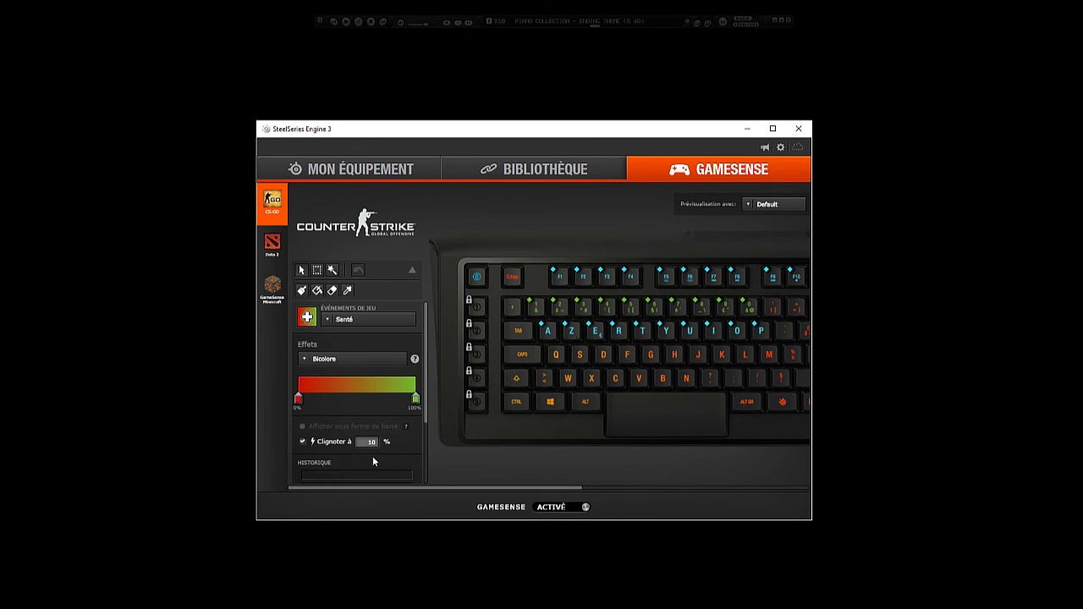
- Examine the Dota 2 game events and keyboard lighting layout in GameSense, and return to the Mon équipement overview
click(272, 245)
click(372, 320)
scroll(381, 369, up, 1)
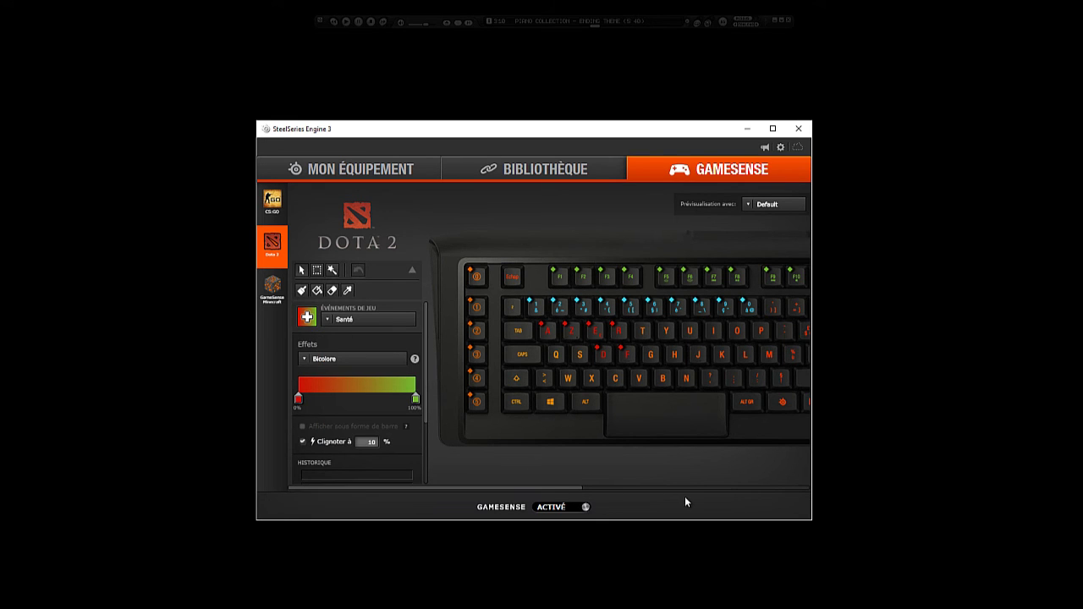
drag(552, 488, 575, 488)
drag(738, 490, 515, 493)
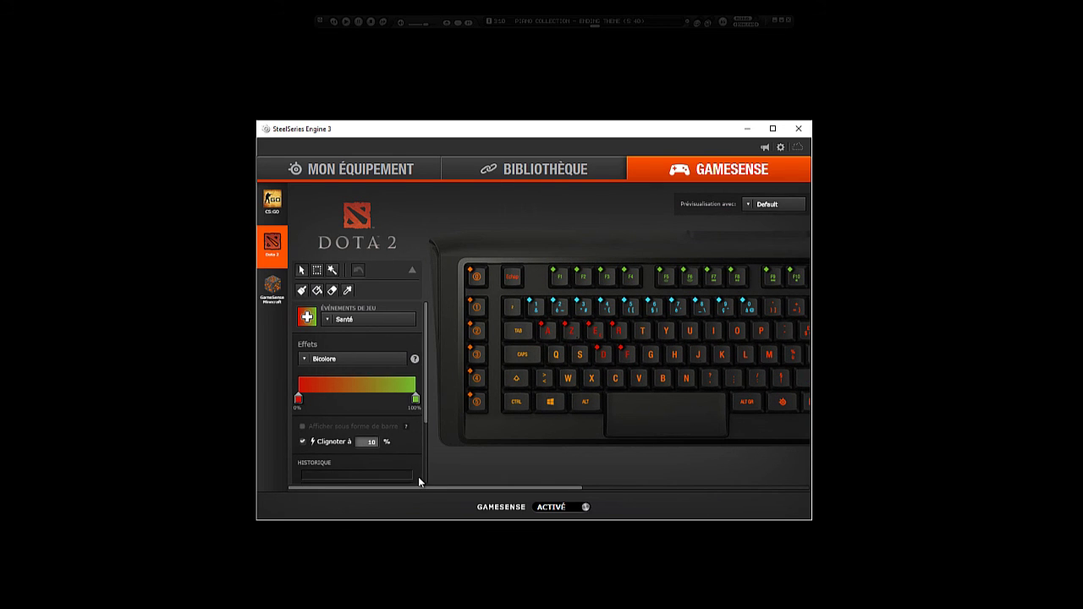
click(373, 169)
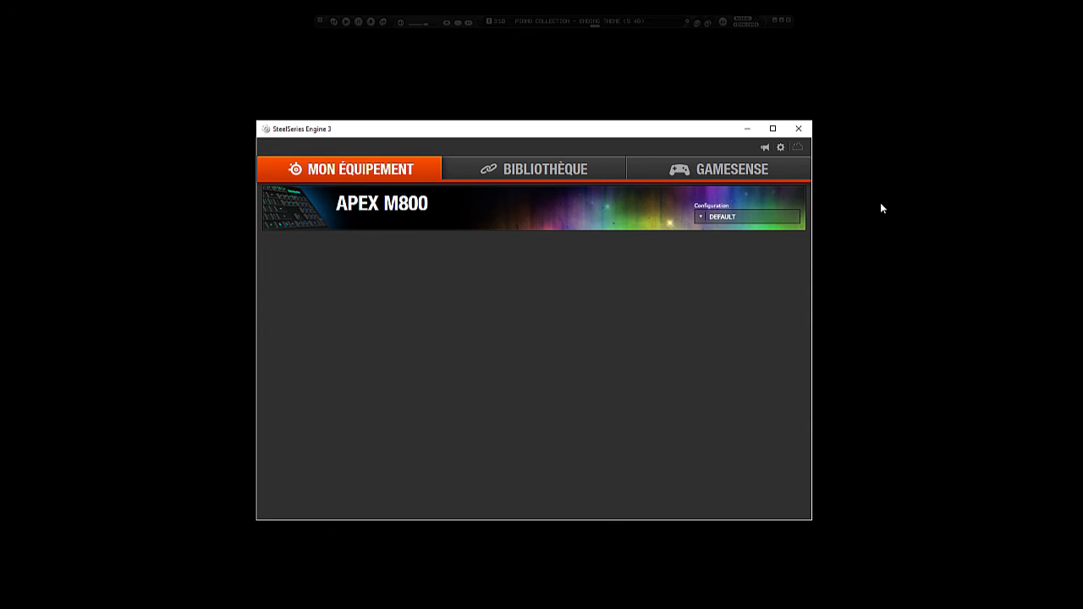